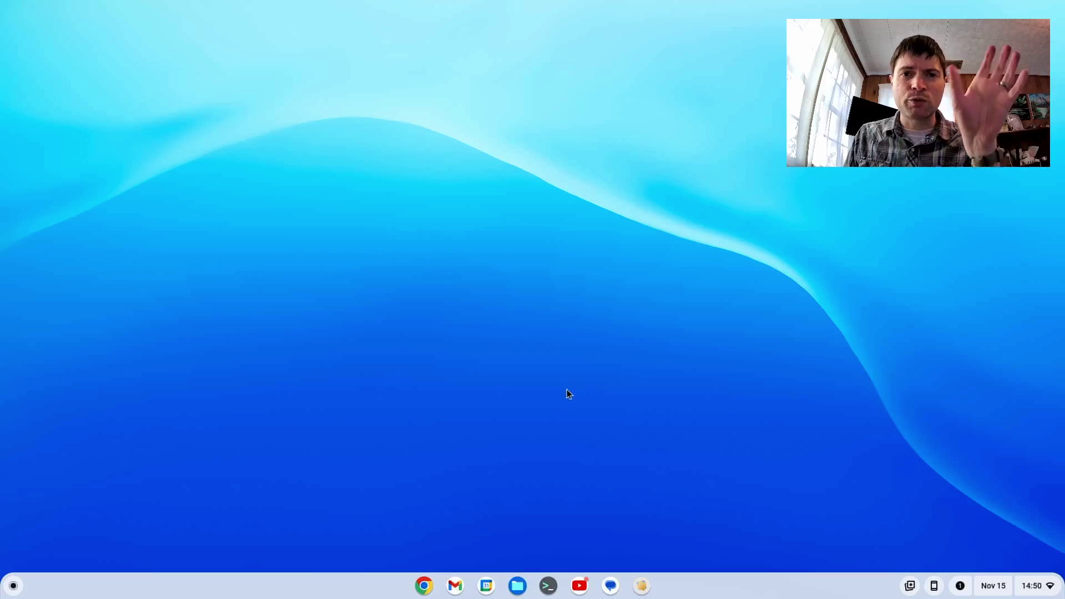
# - In a new Chrome window, set the chrome://flags 'Debian version for new Crostini containers' flag to Bookworm
pyautogui.click(424, 586)
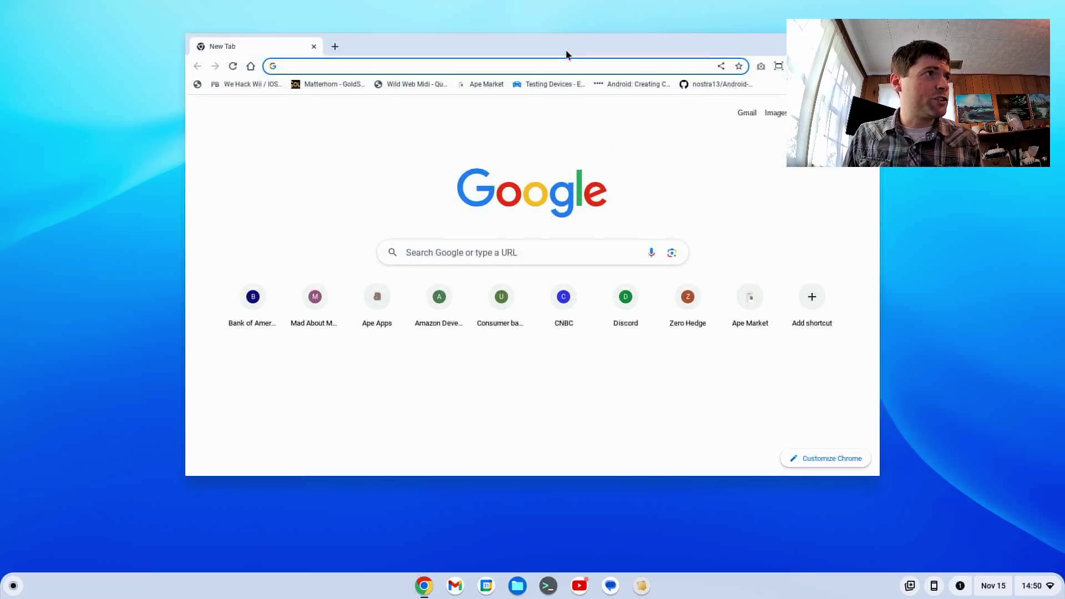
pyautogui.moveTo(566, 53); pyautogui.dragTo(517, 110)
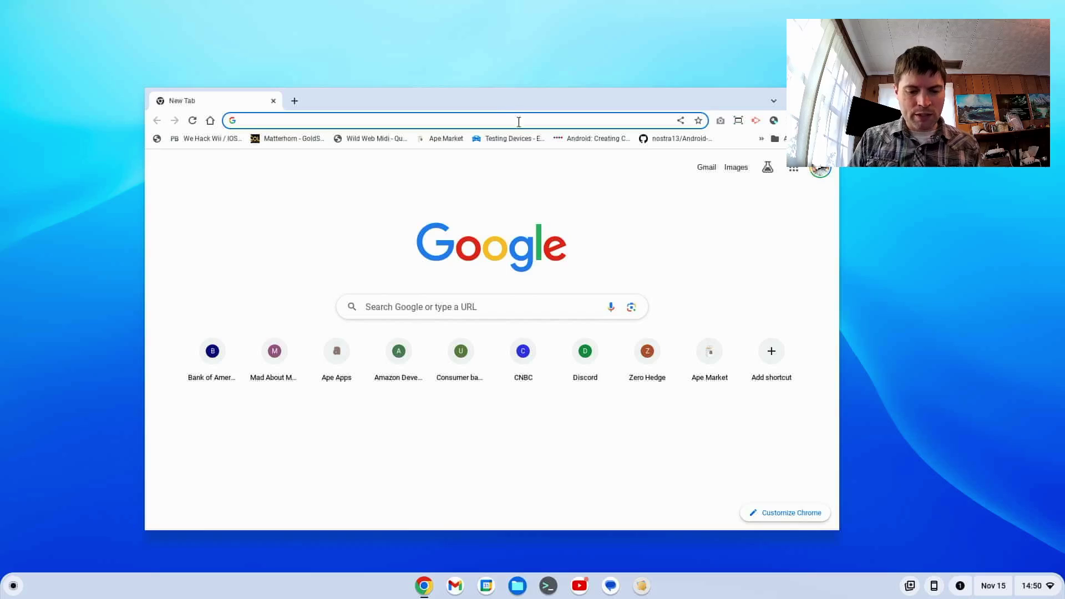
pyautogui.write('chrome://flags')
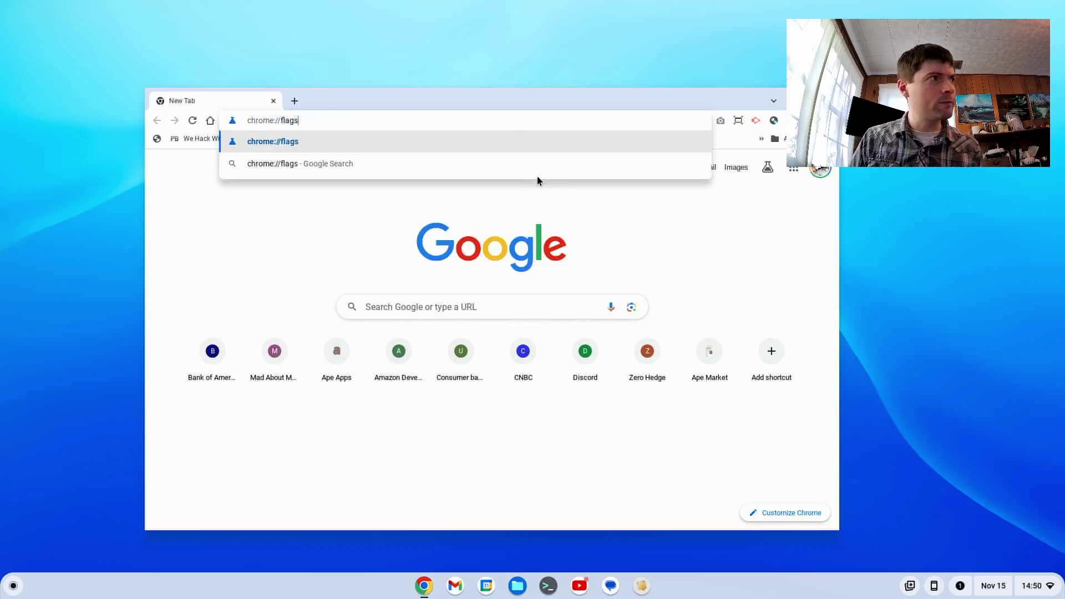
pyautogui.hotkey('shift', 'Return')
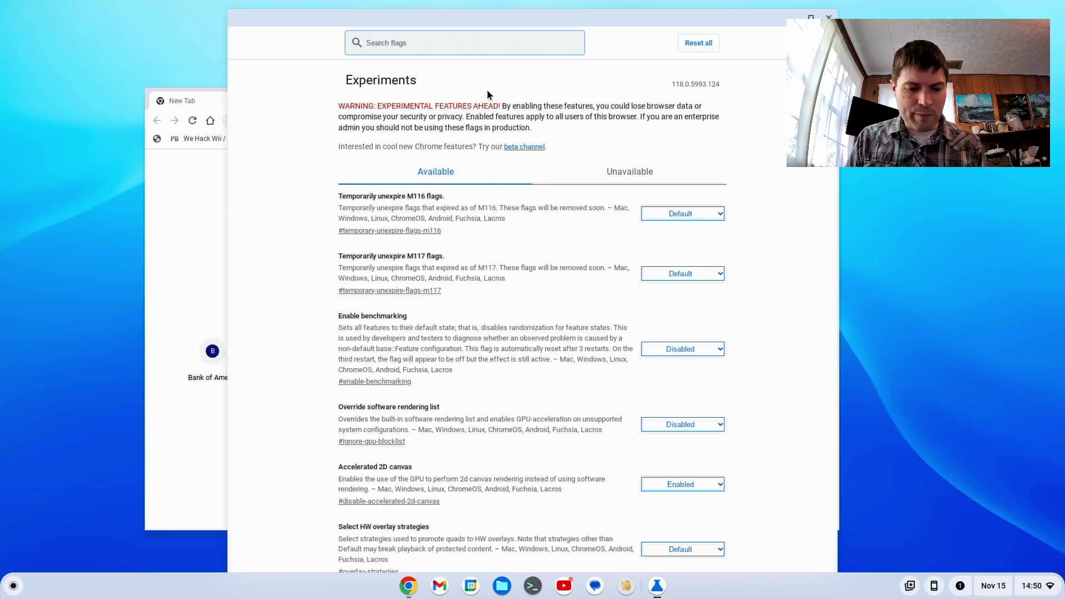
pyautogui.write('debian')
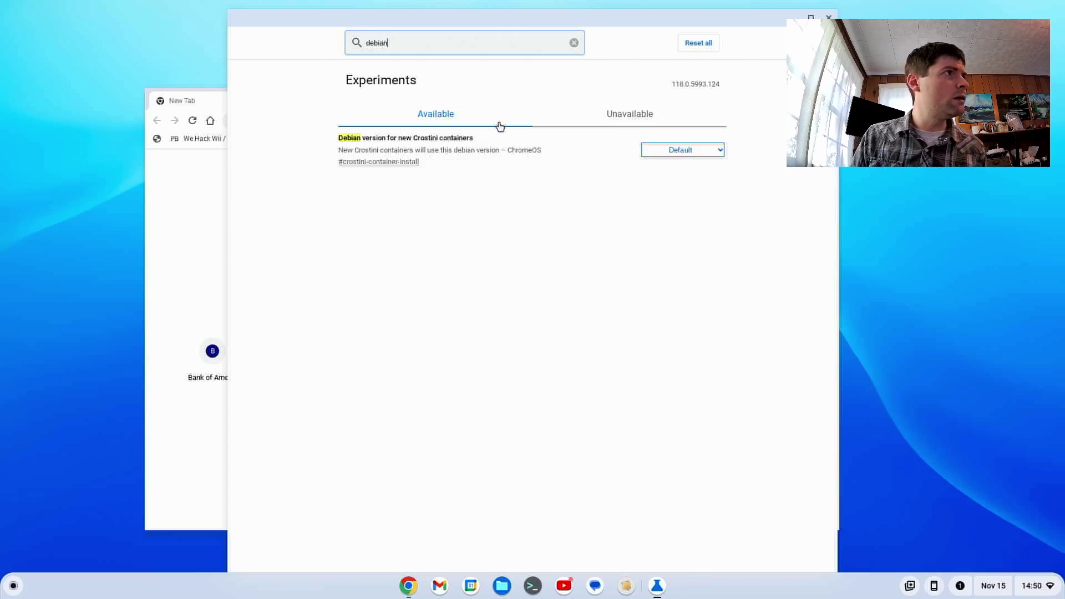
pyautogui.click(672, 156)
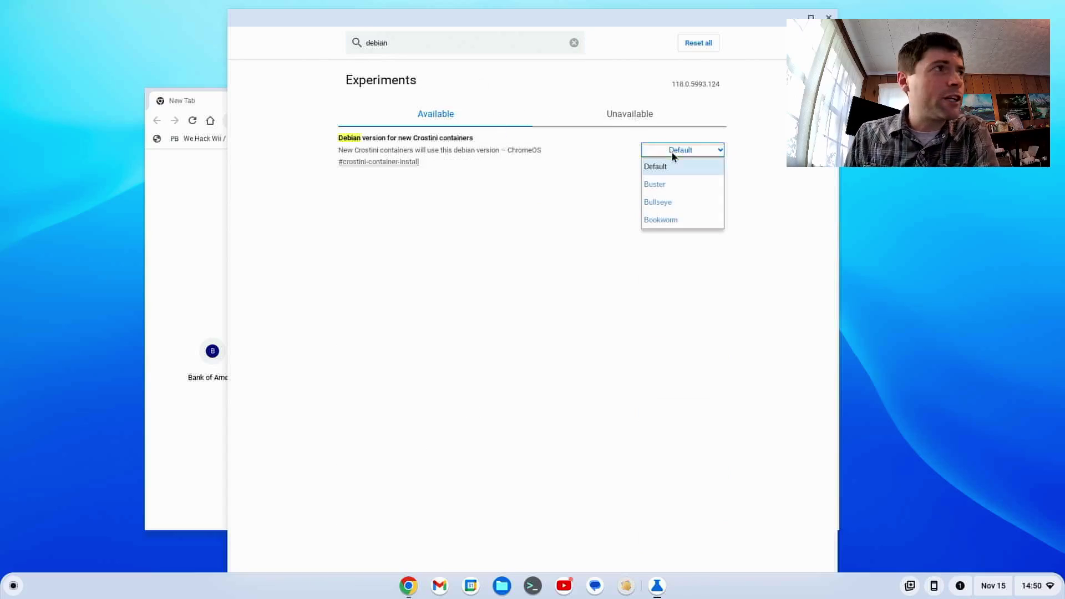
pyautogui.click(676, 221)
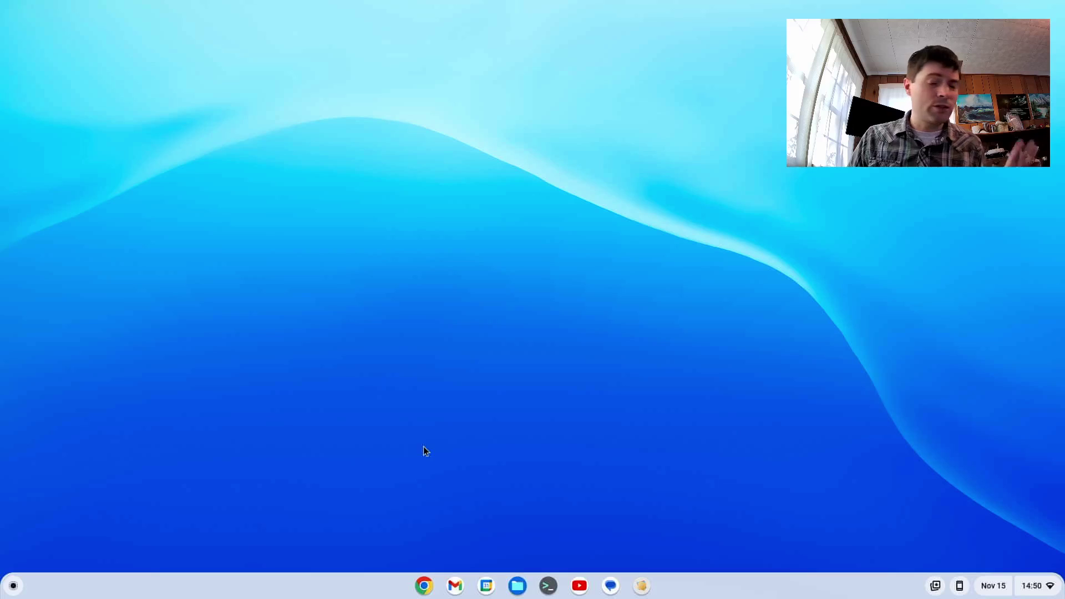
# - Open Settings from quick settings and go to Advanced > Developers
pyautogui.click(1034, 588)
pyautogui.click(1043, 551)
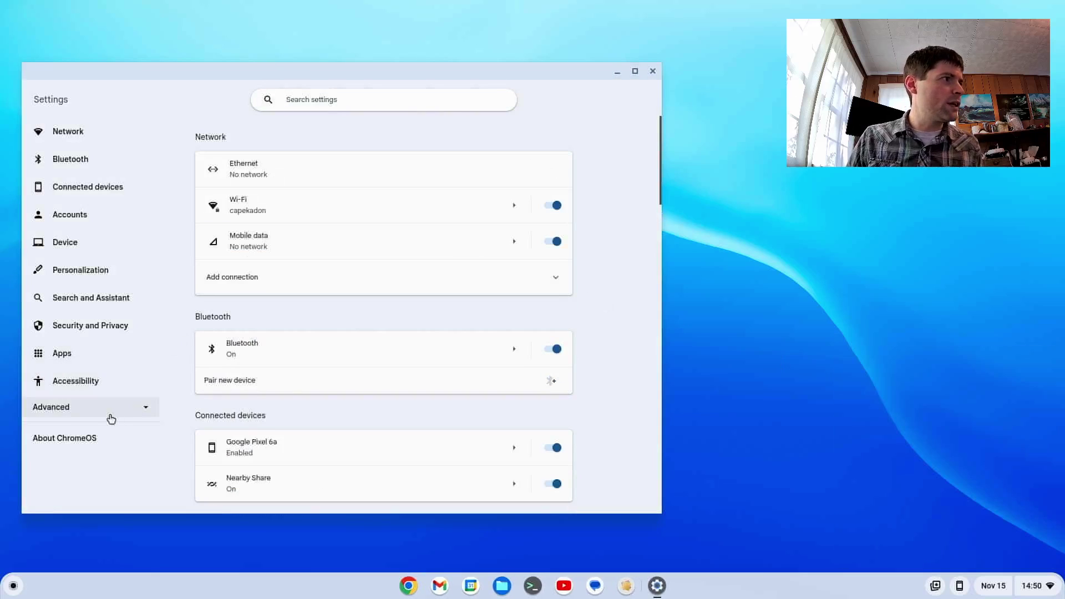
pyautogui.click(108, 407)
pyautogui.scroll(-3, 105, 404)
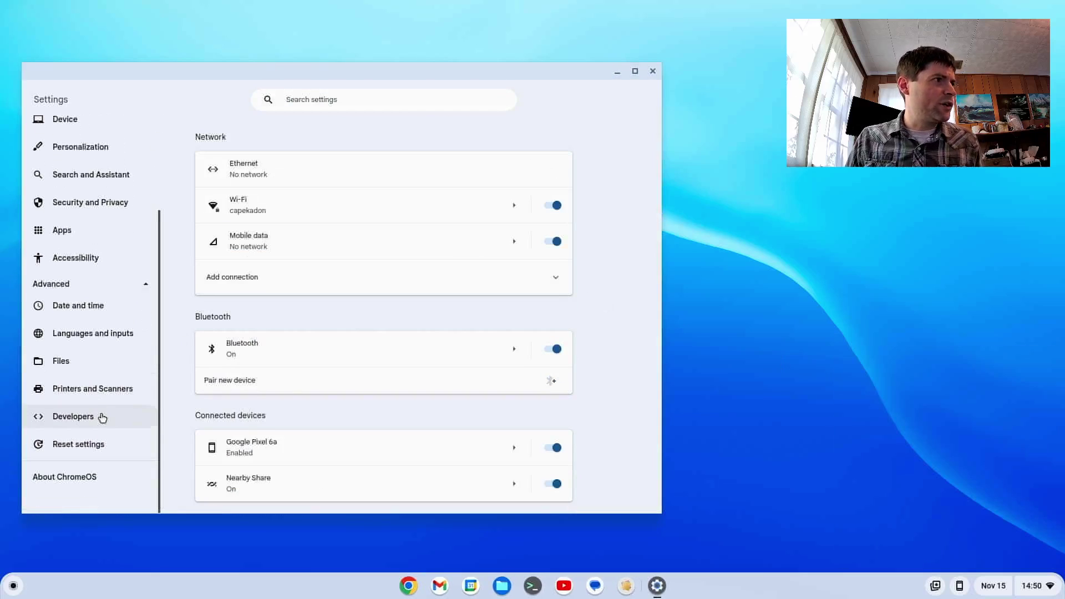
pyautogui.click(102, 415)
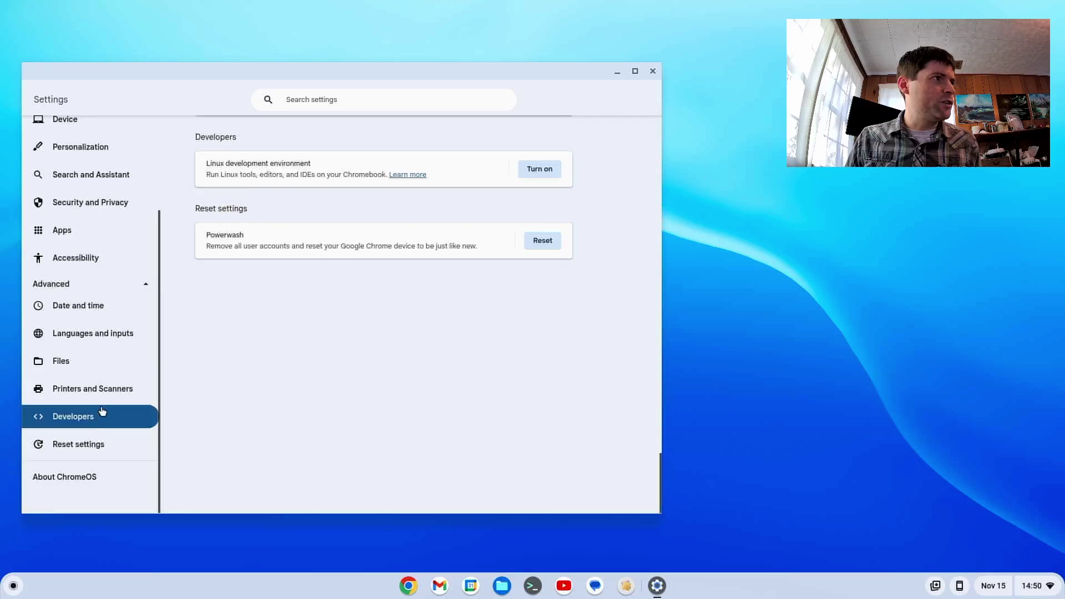
# - Start the Linux setup and replace the suggested username with a new username
pyautogui.click(549, 177)
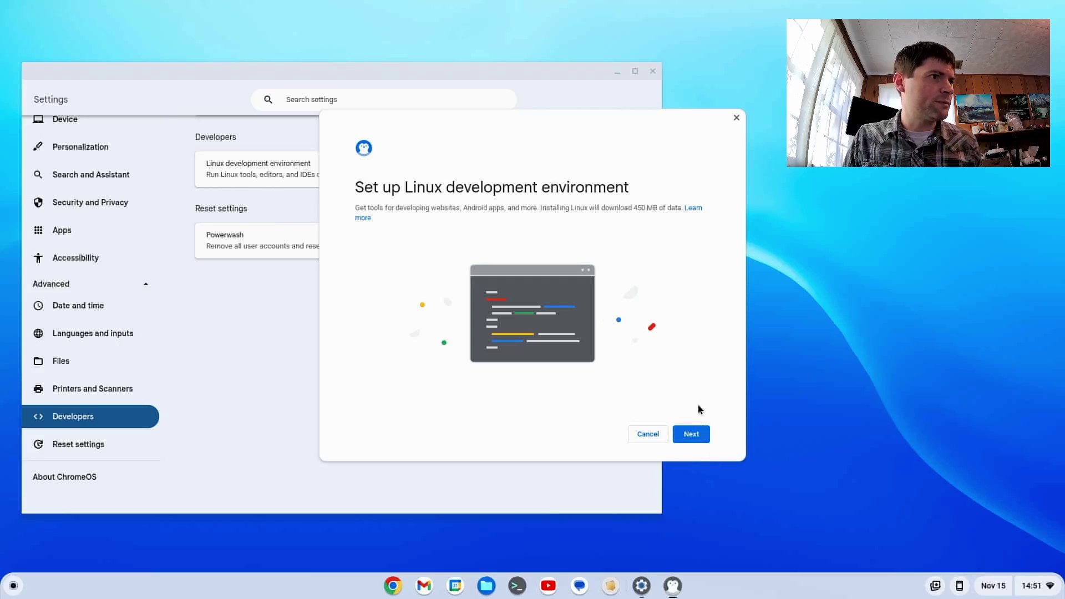
pyautogui.click(691, 434)
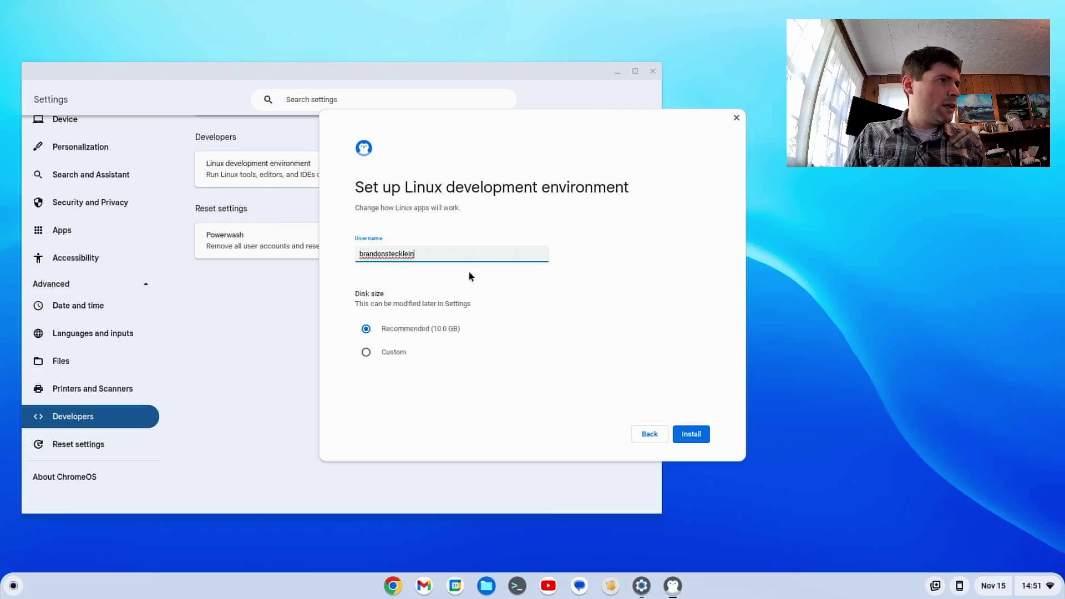
pyautogui.doubleClick(461, 254)
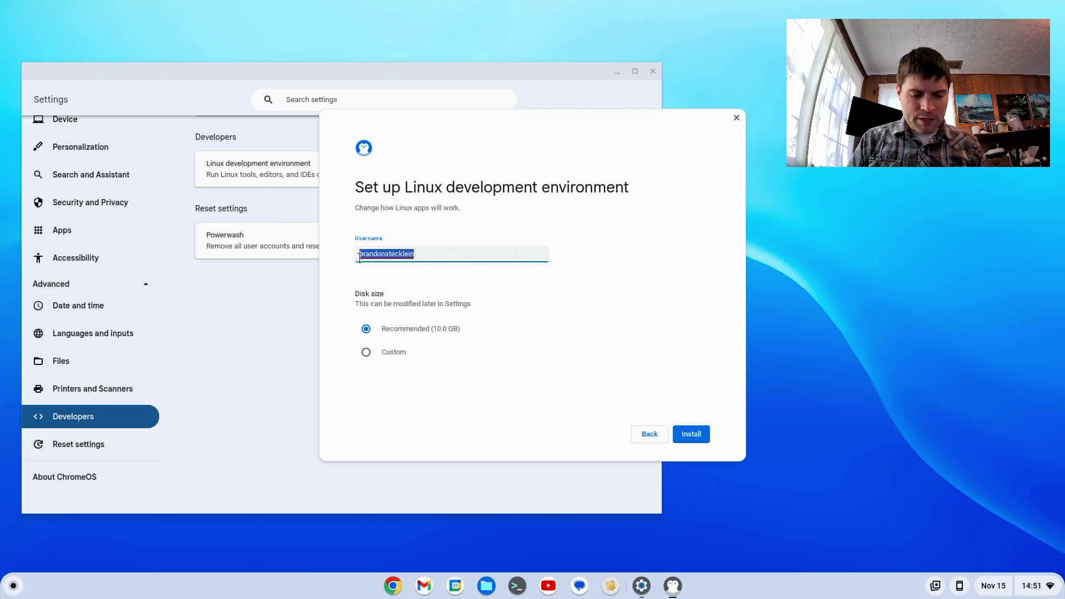
pyautogui.write('bastecklein')
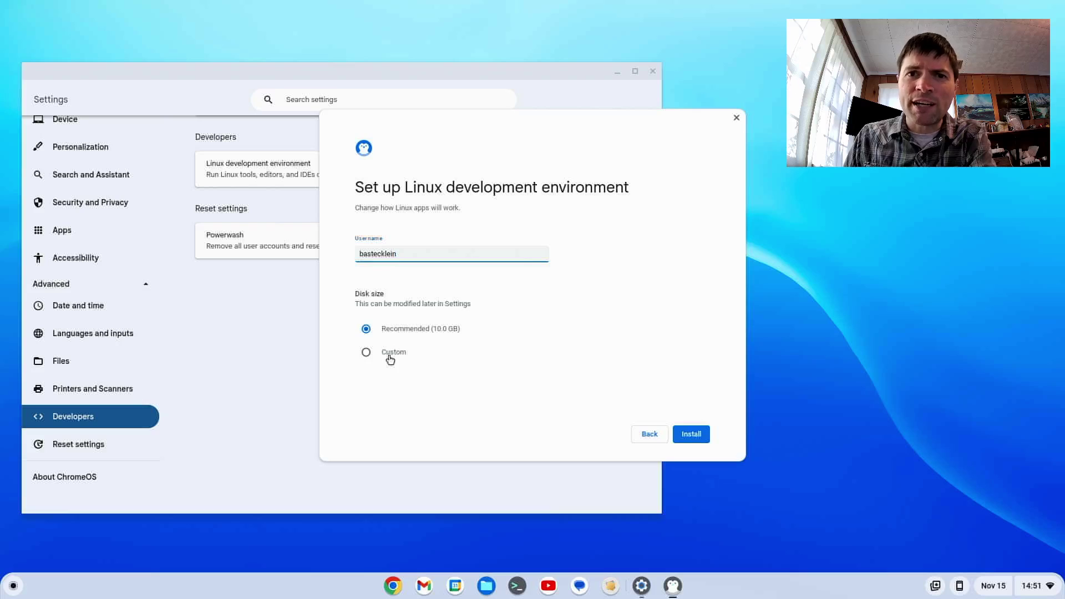
# - Choose a custom disk size above 74 GB and start the Linux install
pyautogui.click(390, 360)
pyautogui.click(395, 374)
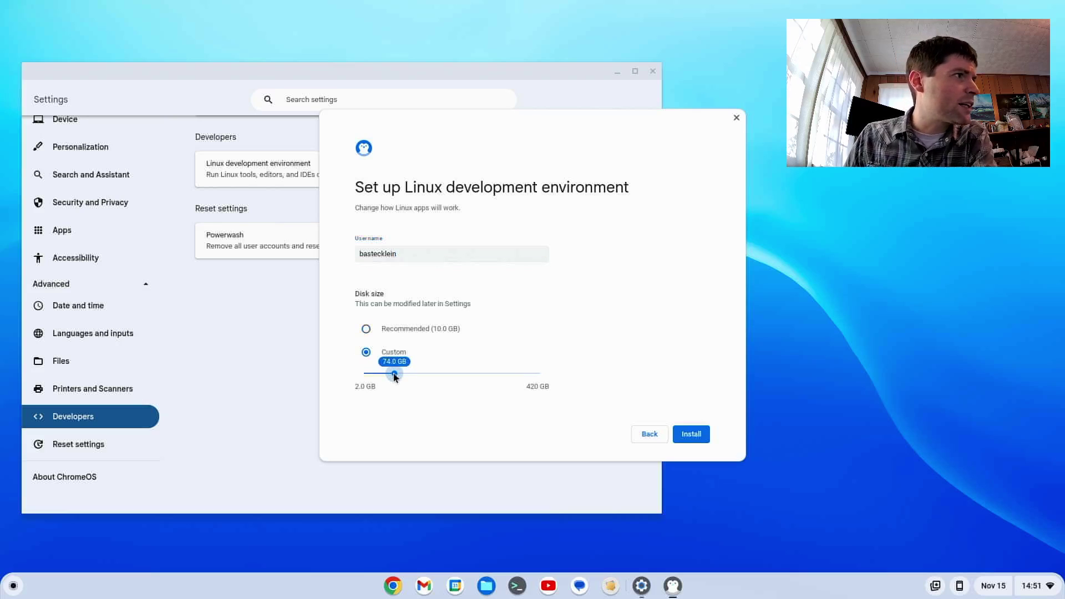
pyautogui.moveTo(395, 374); pyautogui.dragTo(419, 374)
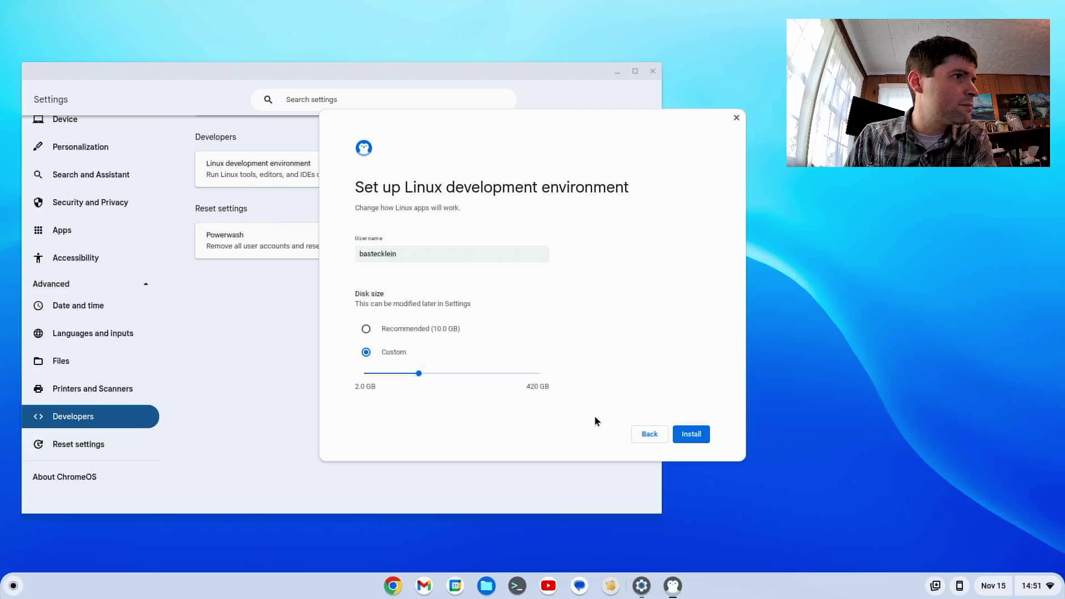
pyautogui.click(697, 437)
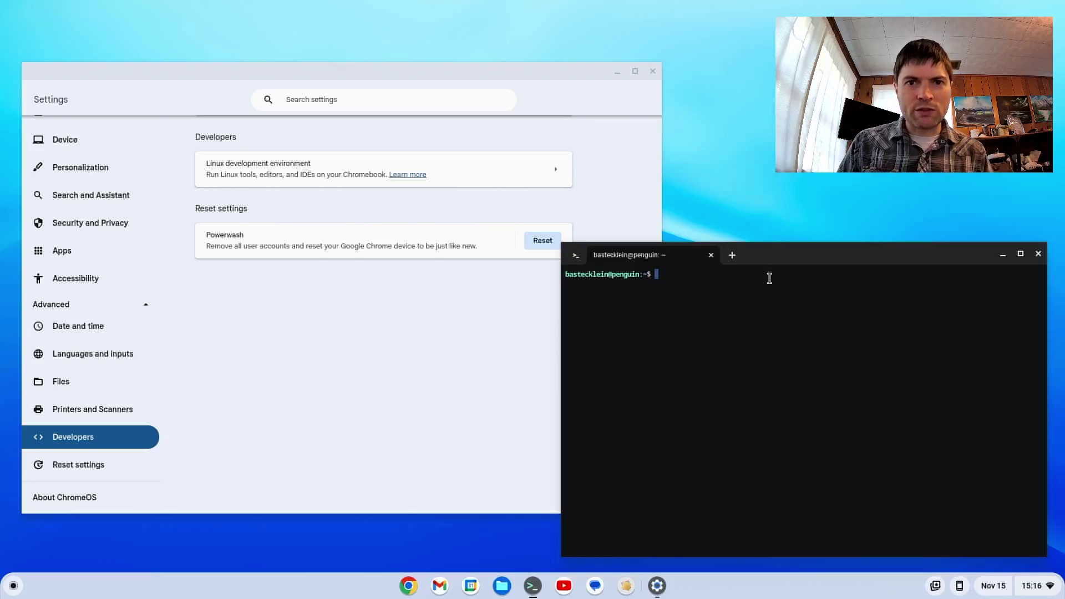
# - Run 'sudo apt update', then 'sudo apt upgrade', confirming with y
pyautogui.write('sudo a')
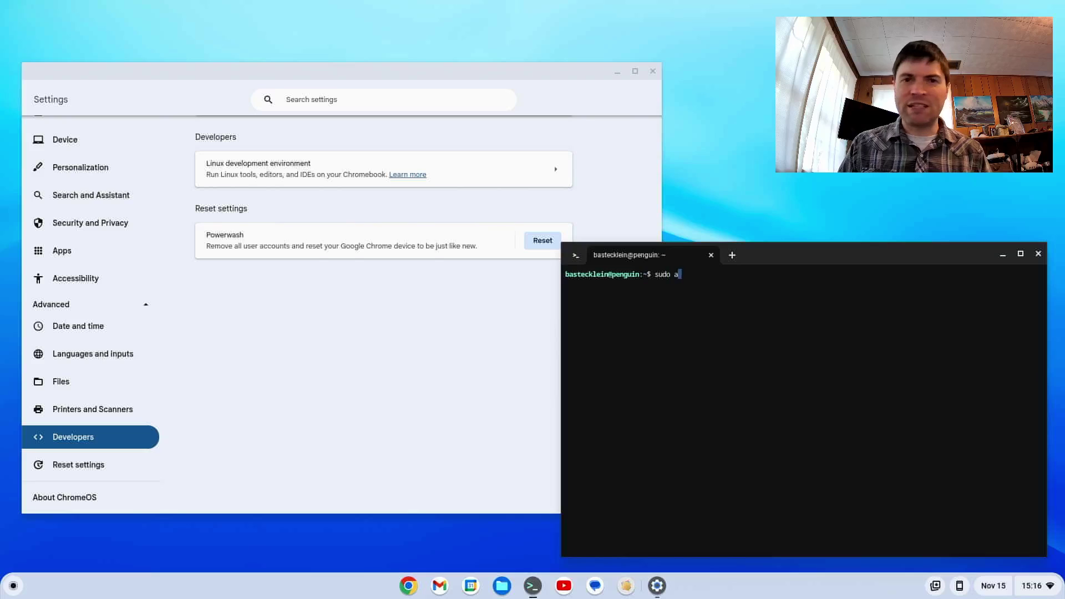
pyautogui.write('pt update')
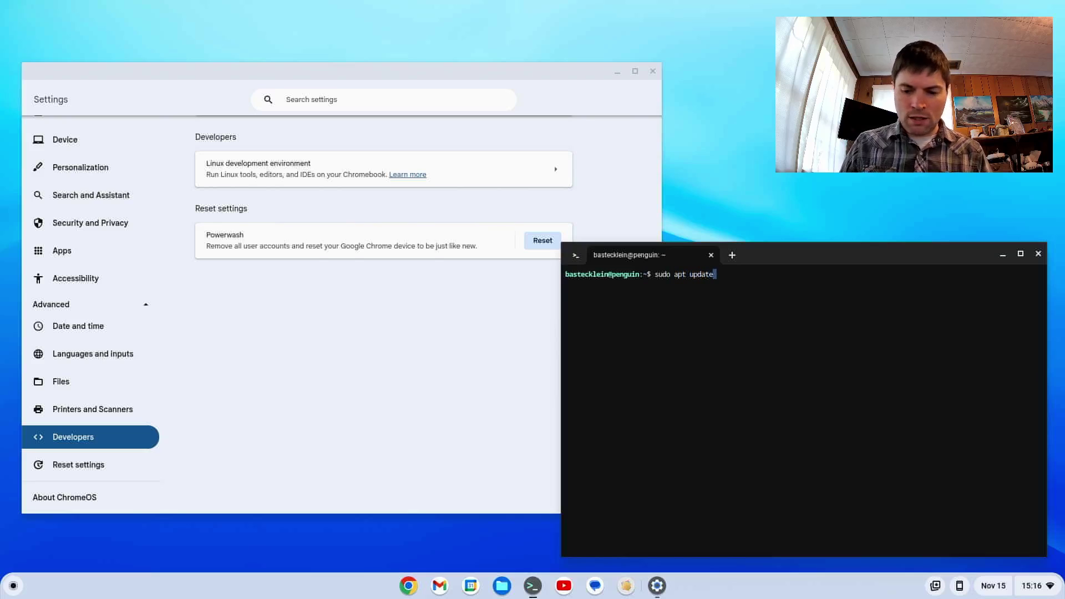
pyautogui.press('Return')
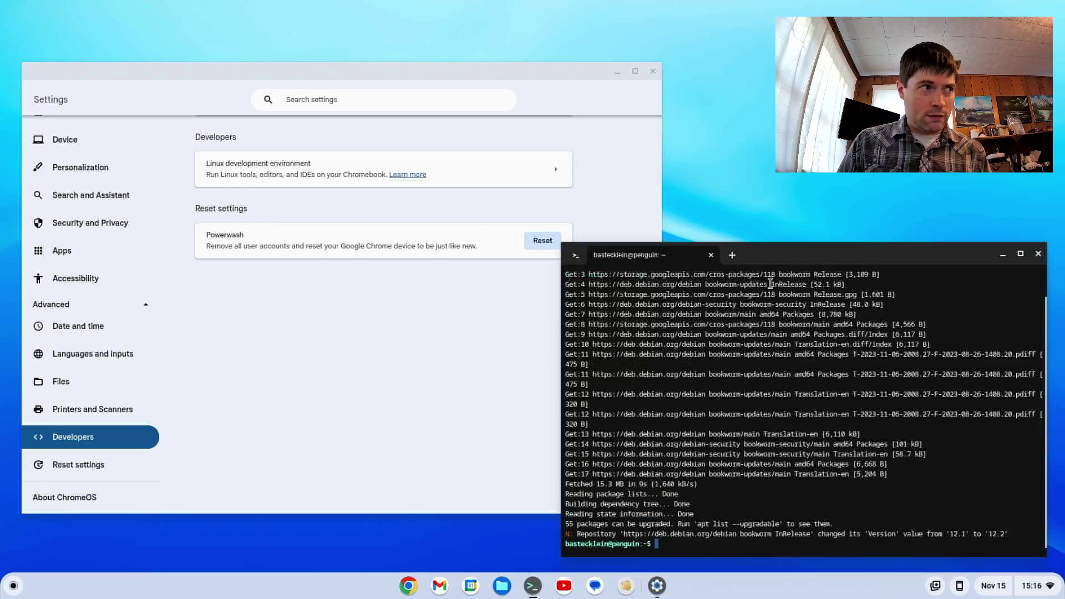
pyautogui.write('sudo apt upgrad')
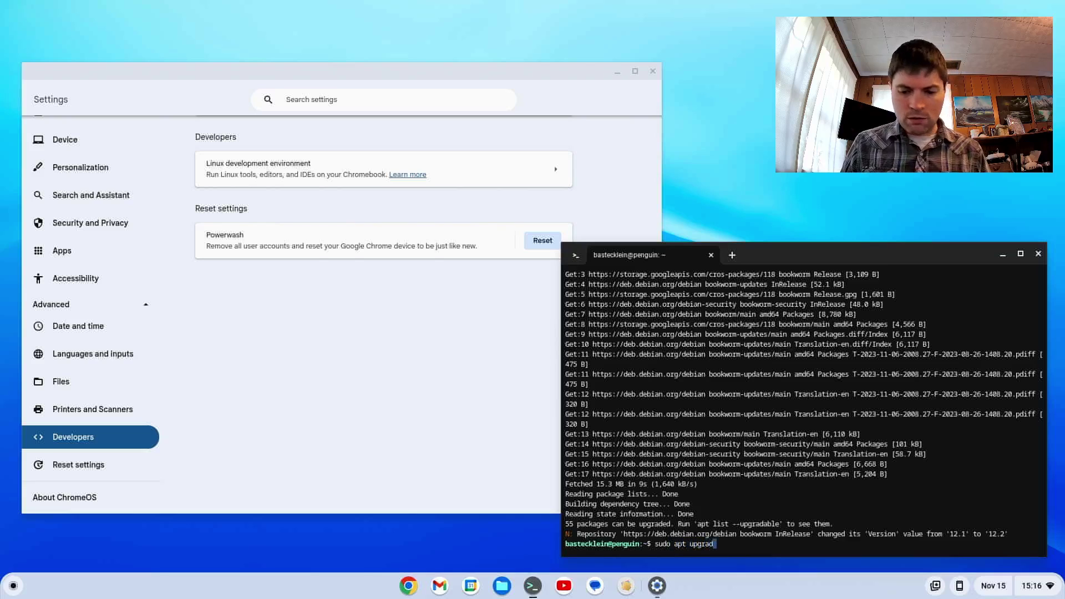
pyautogui.write('e')
pyautogui.press('Return')
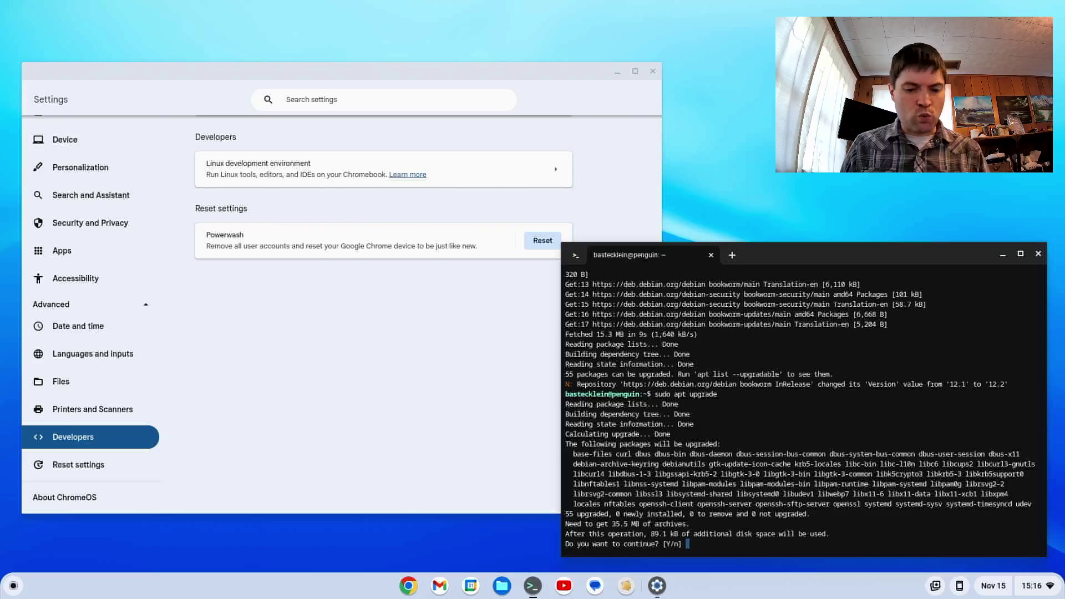
pyautogui.write('y')
pyautogui.press('Return')
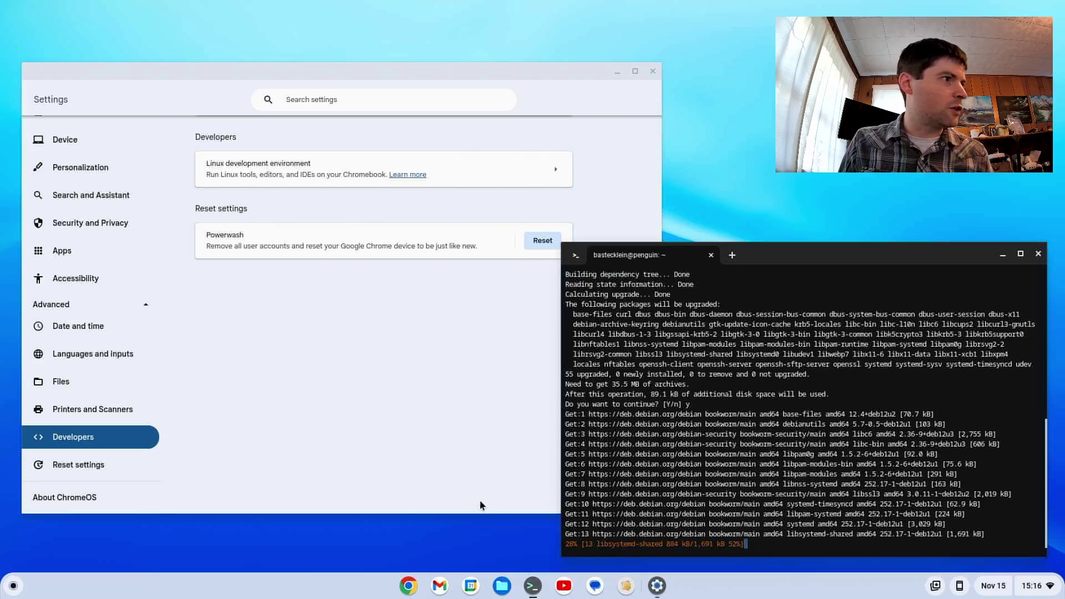
# - Load the Flathub website in a new Chrome window
pyautogui.click(410, 583)
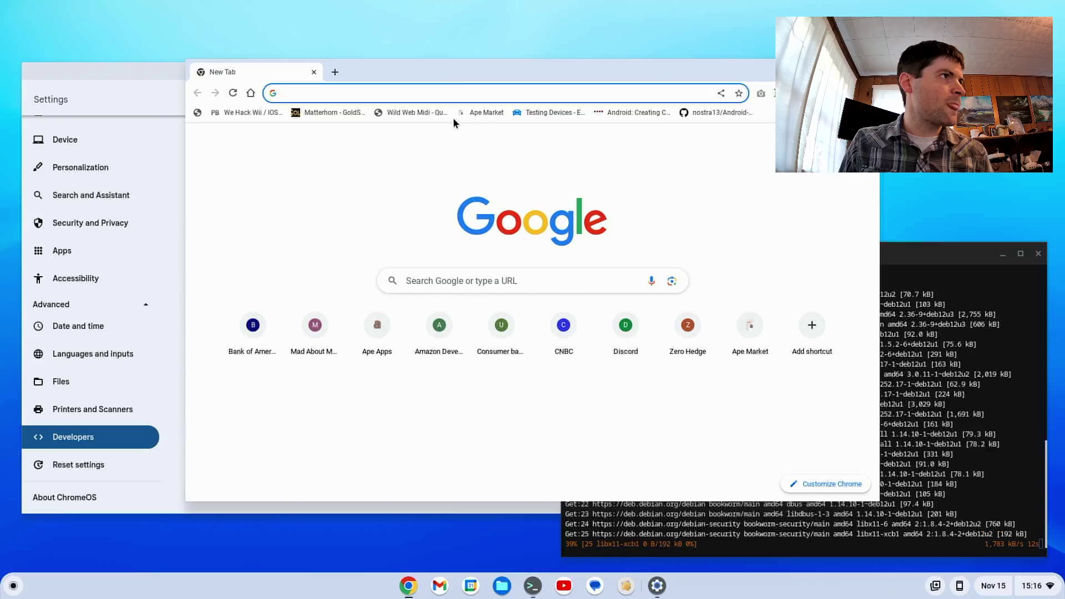
pyautogui.moveTo(464, 75); pyautogui.dragTo(313, 35)
pyautogui.click(278, 57)
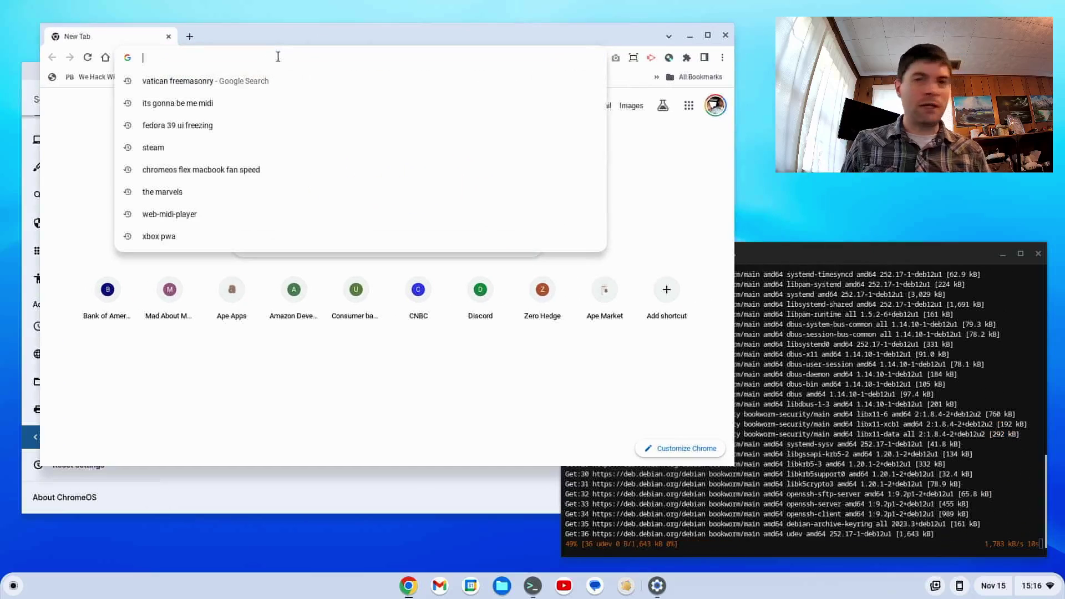
pyautogui.write('flathub.org/en')
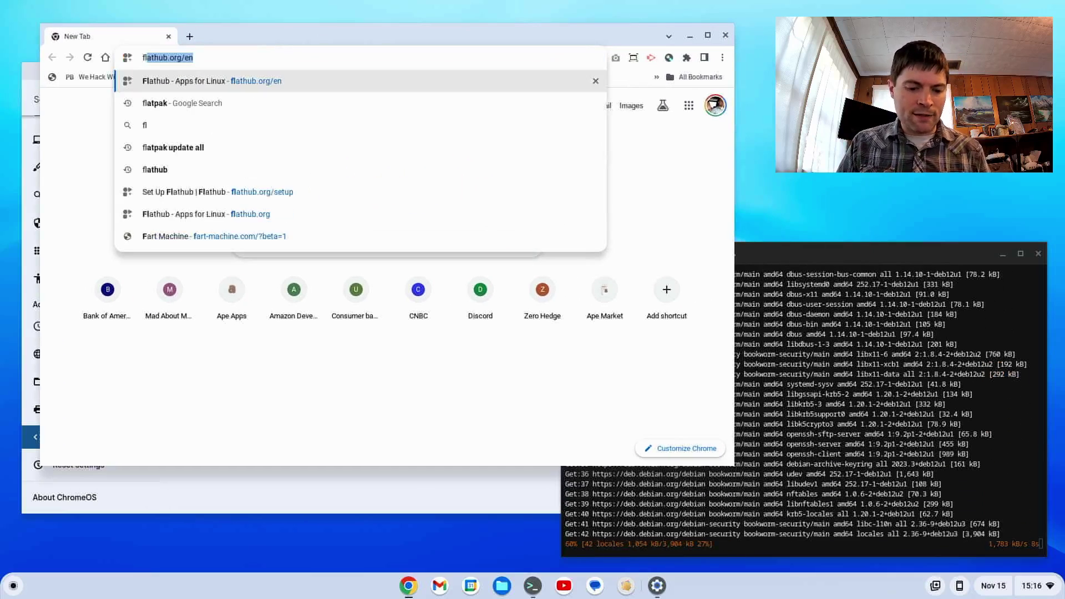
pyautogui.press('Return')
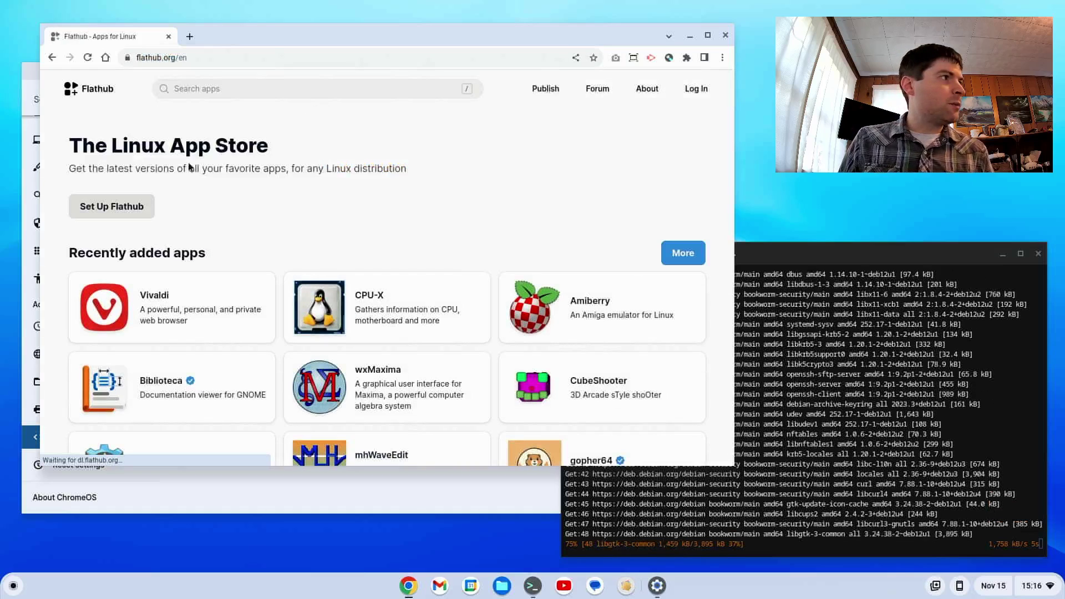
# - Open Flathub's Chrome OS setup guide and scroll to the Install Flatpak command
pyautogui.click(129, 210)
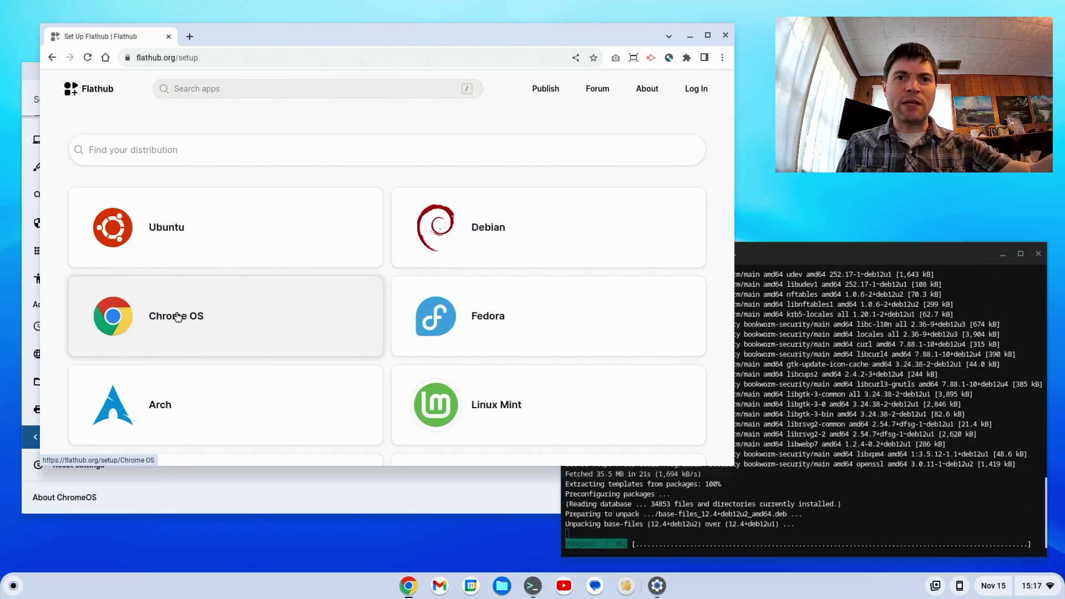
pyautogui.click(165, 326)
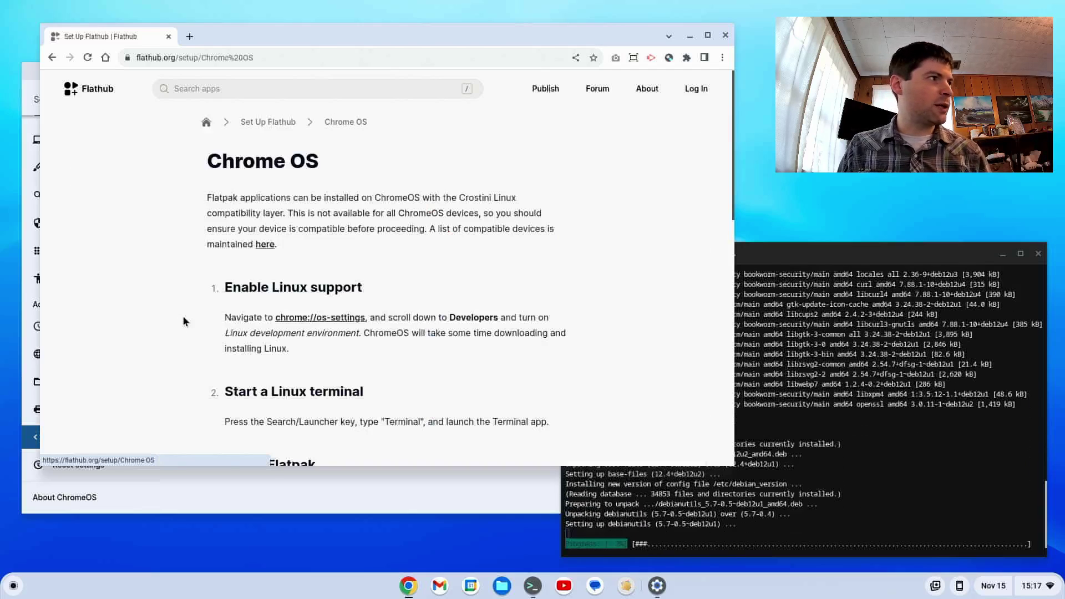
pyautogui.scroll(-1, 218, 251)
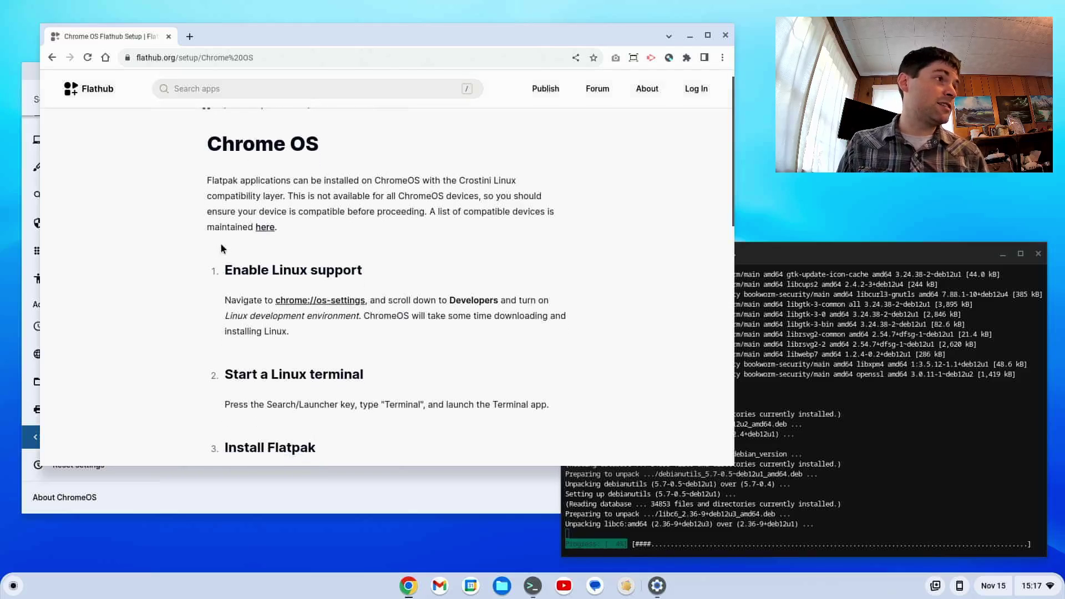
pyautogui.moveTo(223, 267); pyautogui.dragTo(304, 316)
pyautogui.scroll(-3, 193, 269)
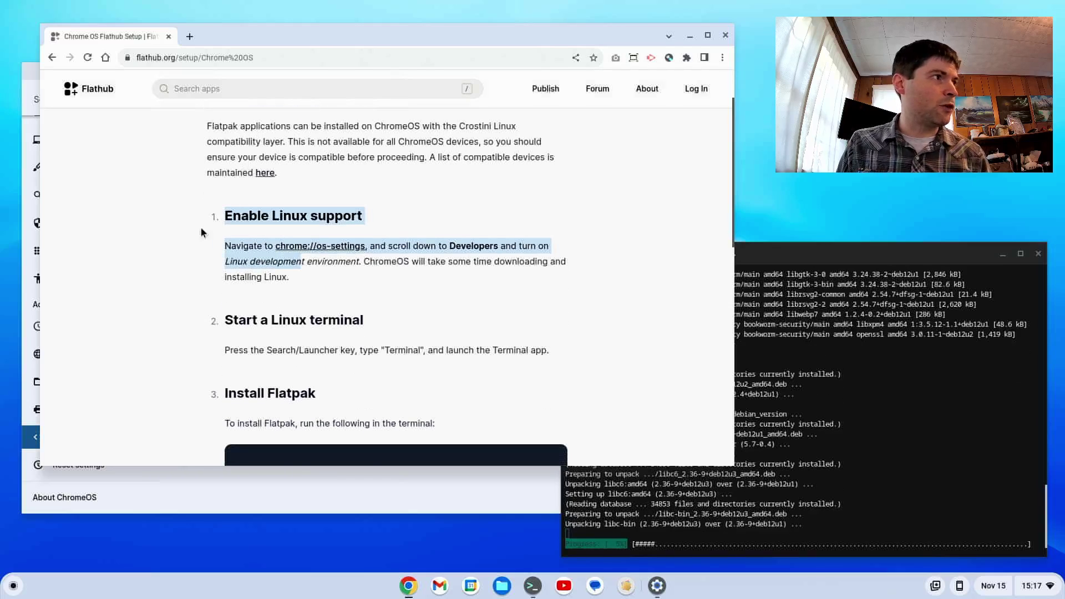
pyautogui.scroll(-4, 191, 219)
pyautogui.scroll(4, 222, 250)
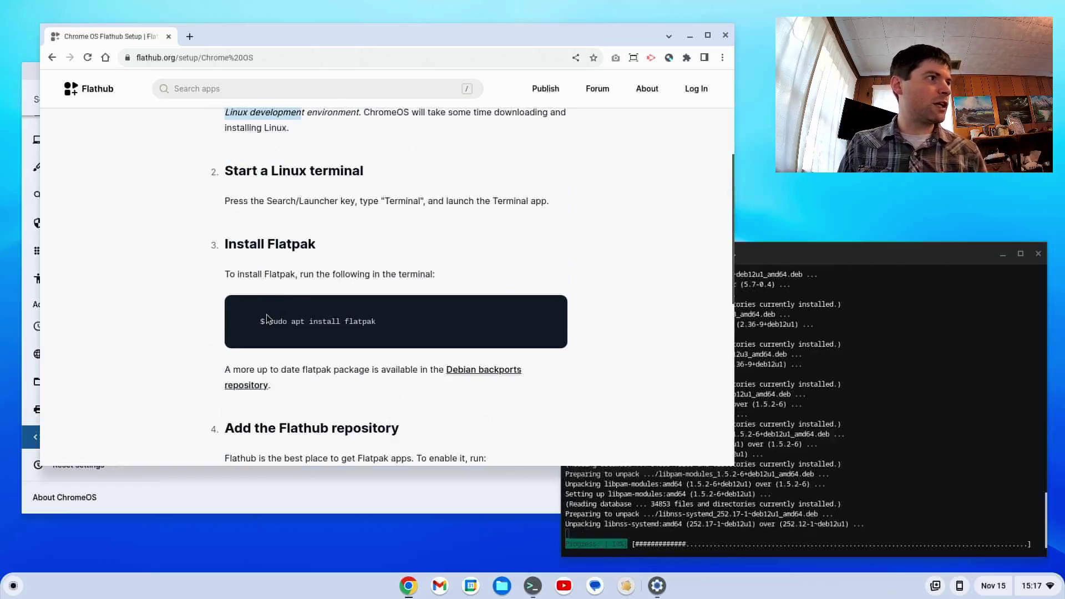
pyautogui.moveTo(269, 322); pyautogui.dragTo(404, 328)
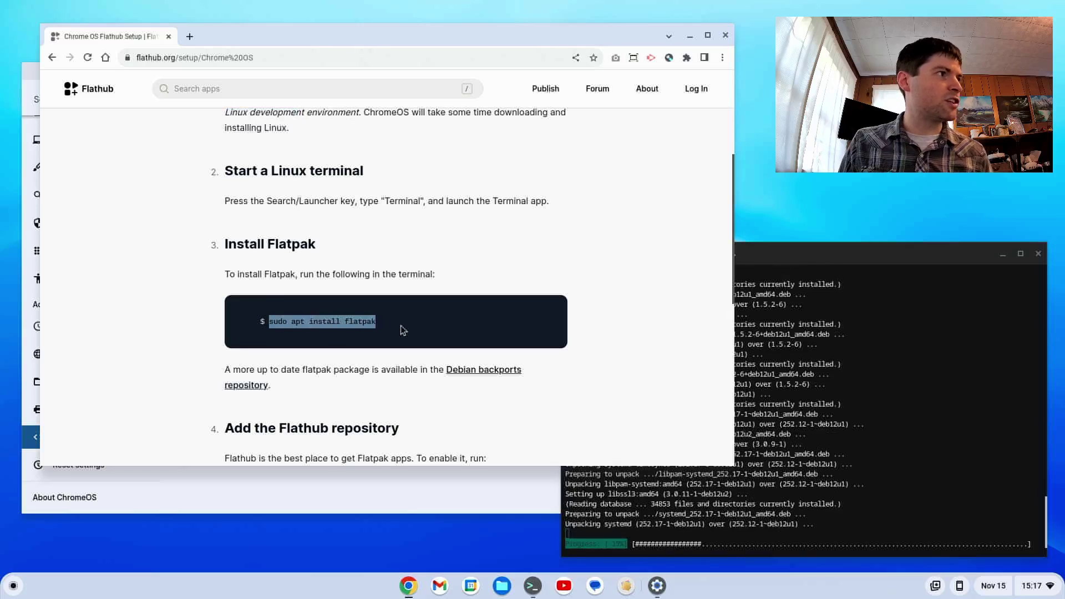
pyautogui.click(186, 204)
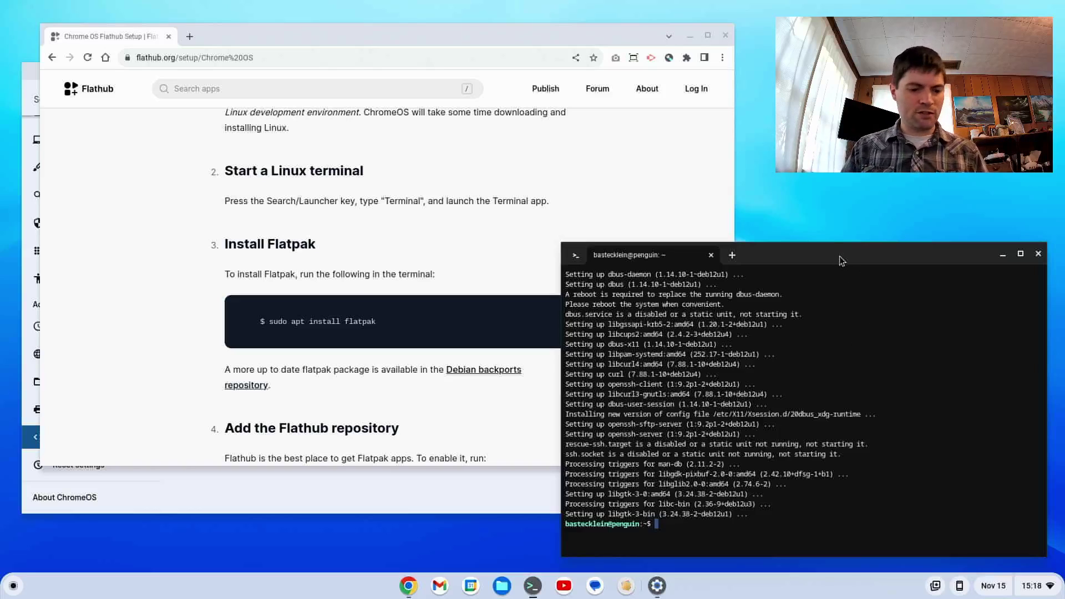
# - Install flatpak with 'sudo apt install flatpak', confirming with y
pyautogui.write('sudo apt ')
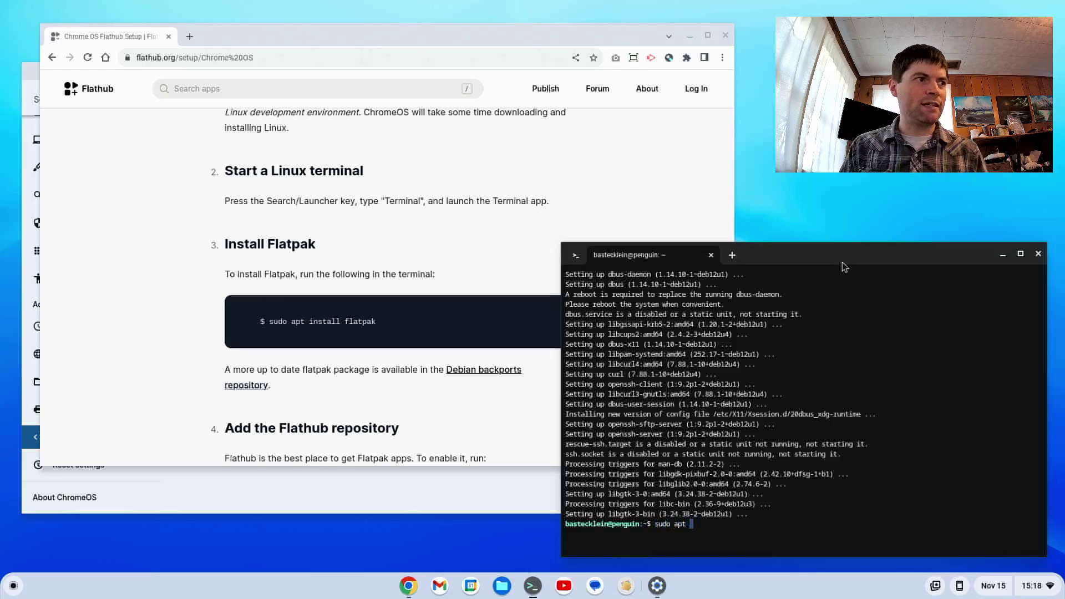
pyautogui.write('install flatpak')
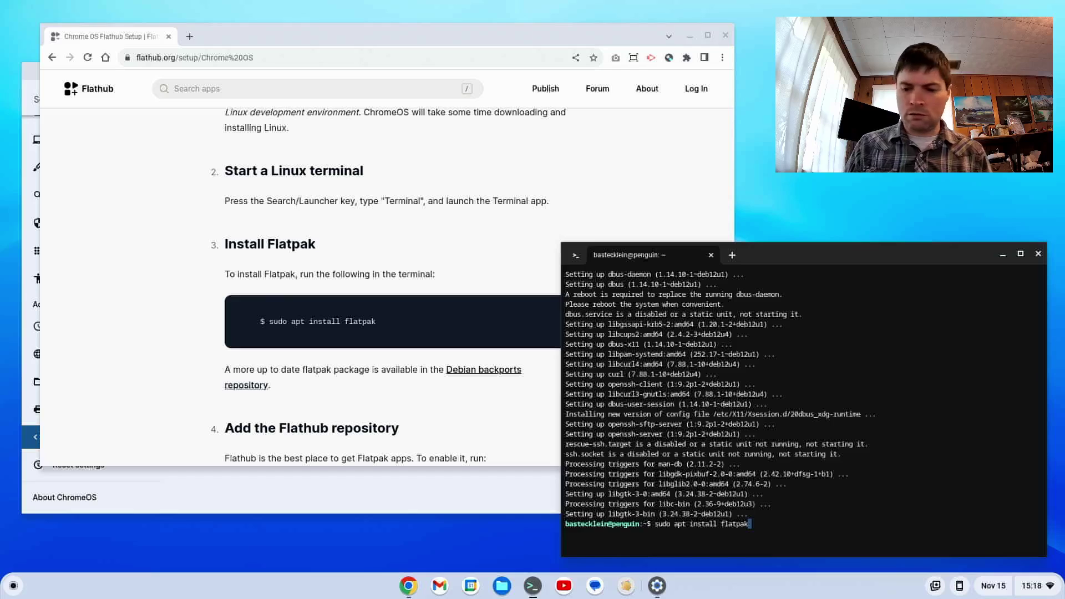
pyautogui.press('Return')
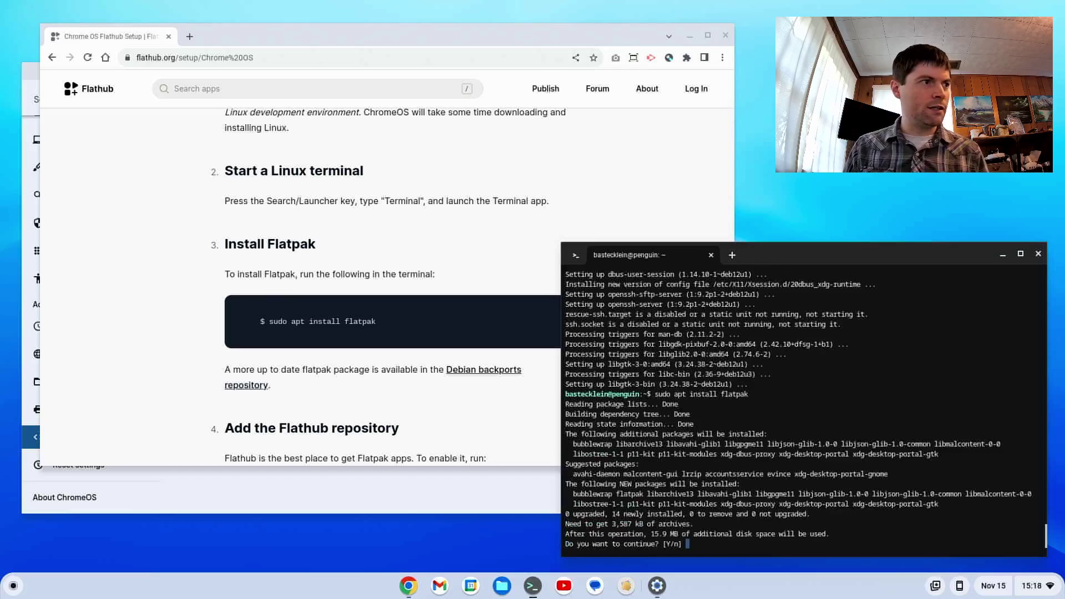
pyautogui.write('y')
pyautogui.press('Return')
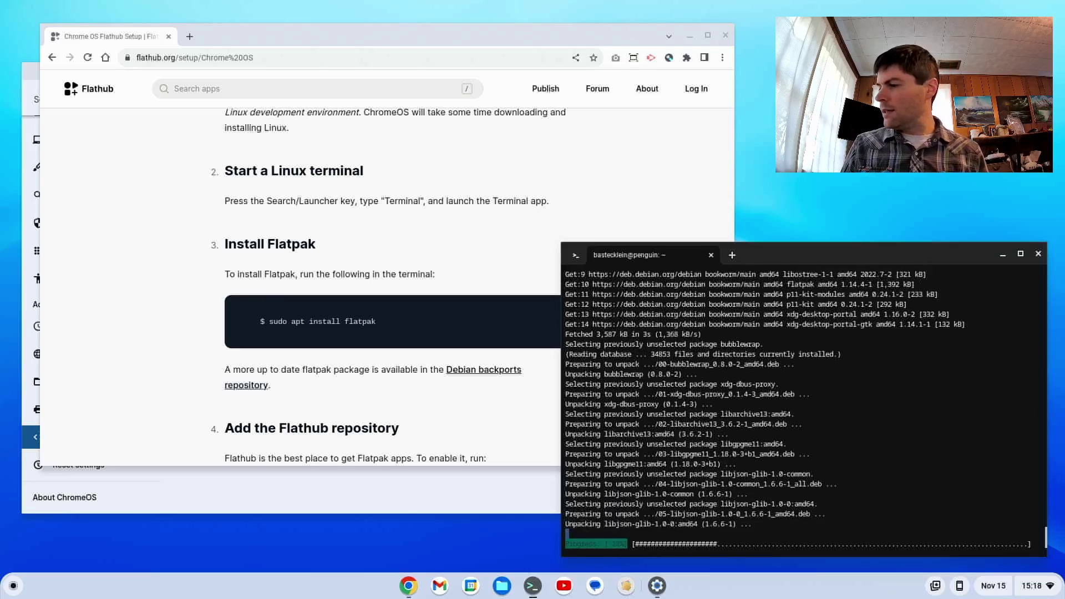
# - Copy the Flathub remote-add command from the guide and run it in the terminal
pyautogui.click(393, 274)
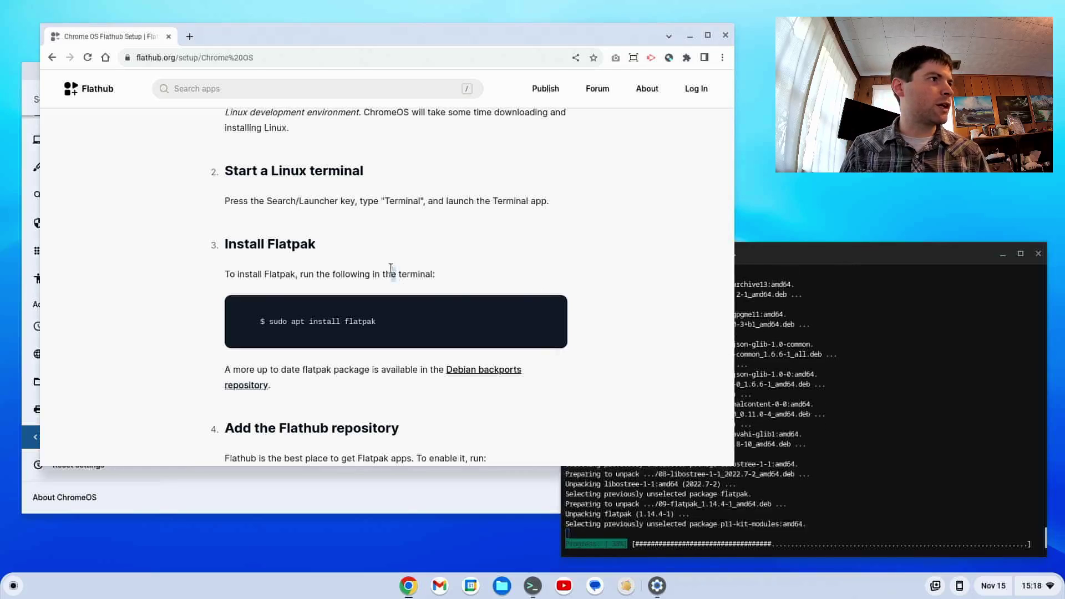
pyautogui.scroll(-3, 392, 222)
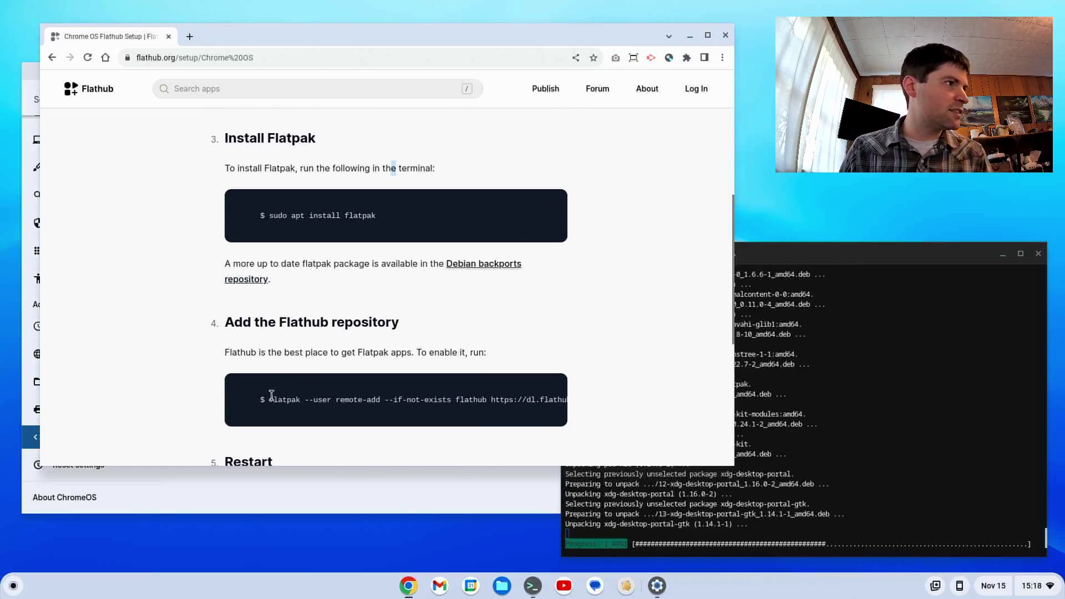
pyautogui.moveTo(269, 399); pyautogui.dragTo(164, 401)
pyautogui.rightClick(538, 404)
pyautogui.click(544, 408)
pyautogui.click(532, 409)
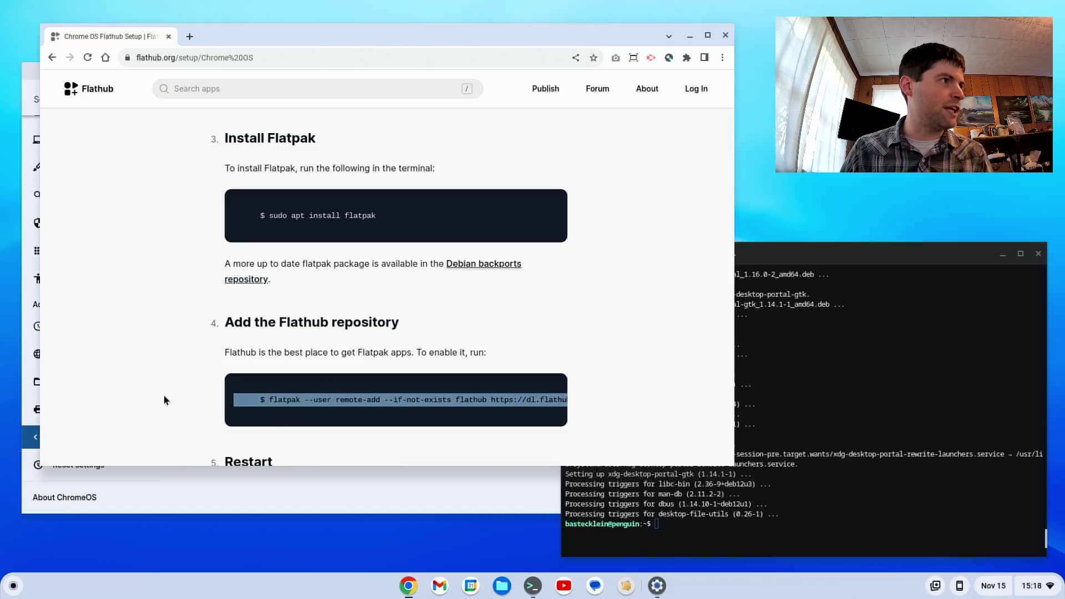
pyautogui.click(322, 378)
pyautogui.click(905, 250)
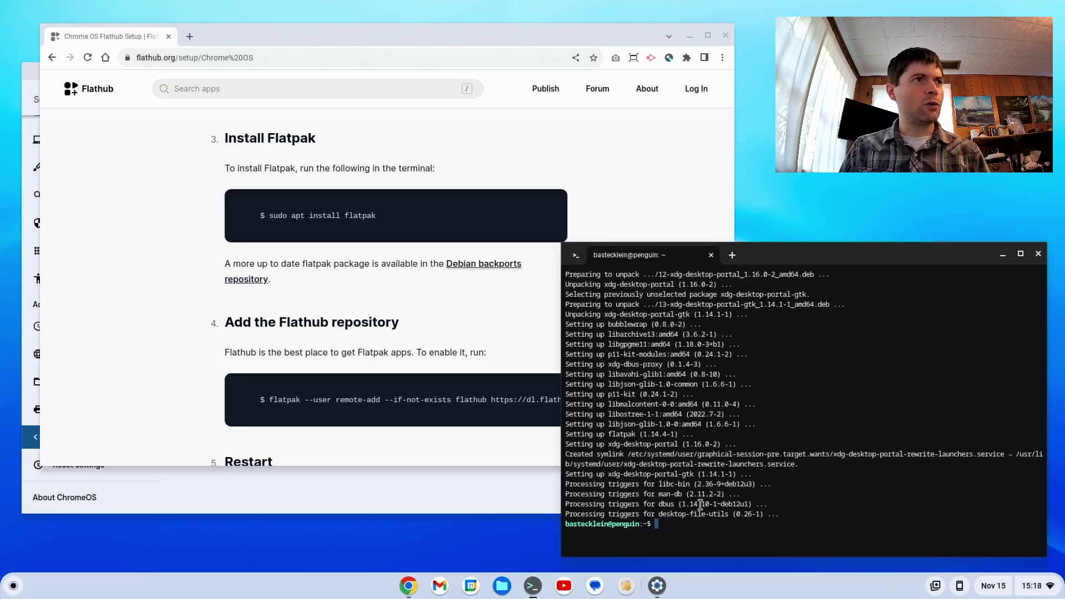
pyautogui.hotkey('ctrl', 'shift', 'v')
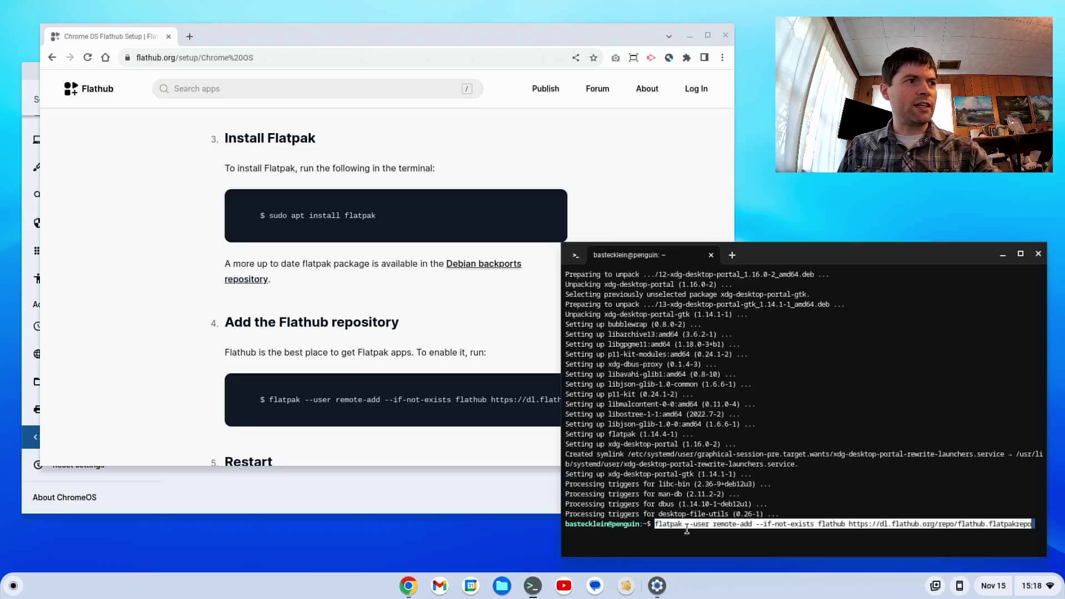
pyautogui.press('Return')
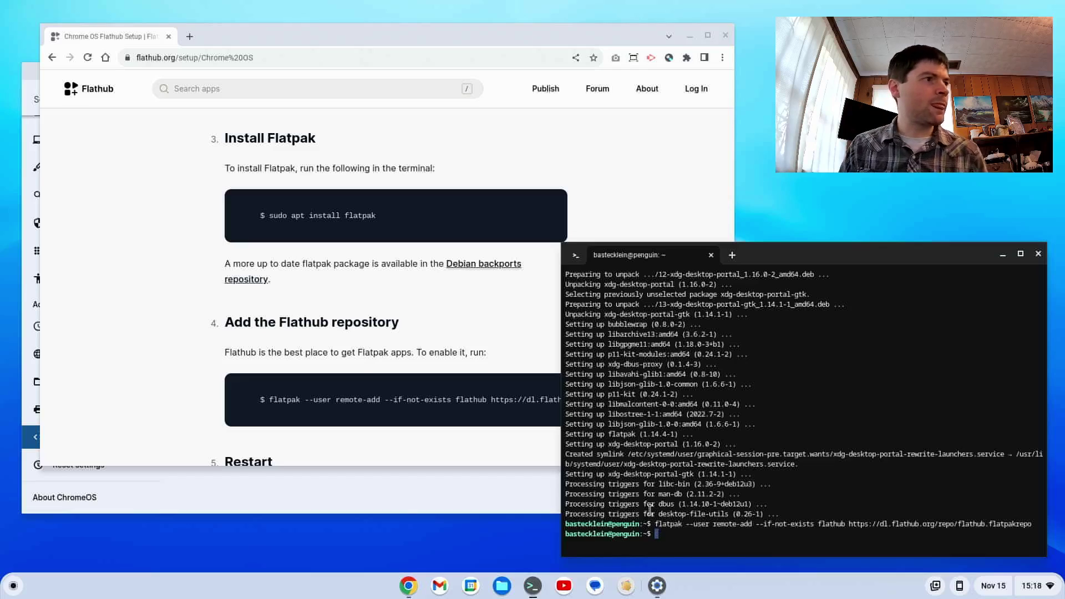
# - Close the Linux terminal window, confirming Leave
pyautogui.scroll(-2, 475, 375)
pyautogui.scroll(-3, 474, 375)
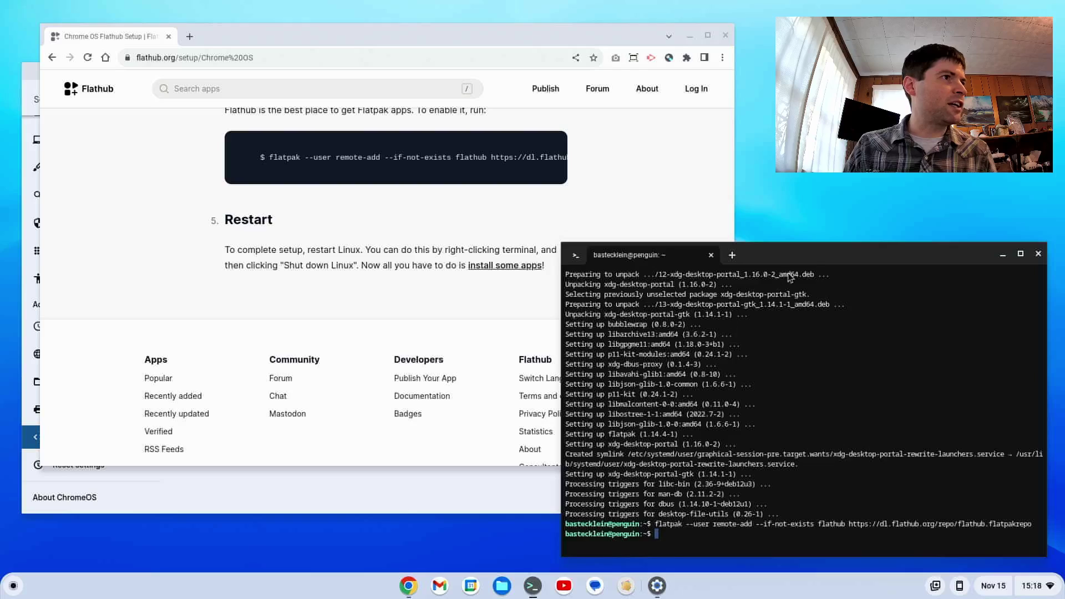
pyautogui.moveTo(810, 259); pyautogui.dragTo(798, 236)
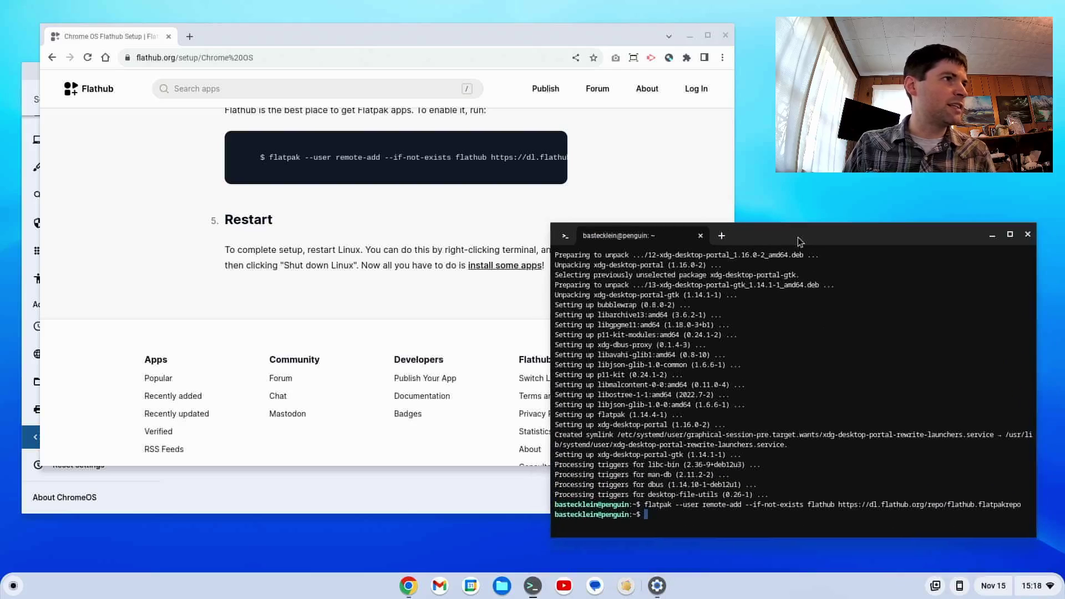
pyautogui.rightClick(802, 238)
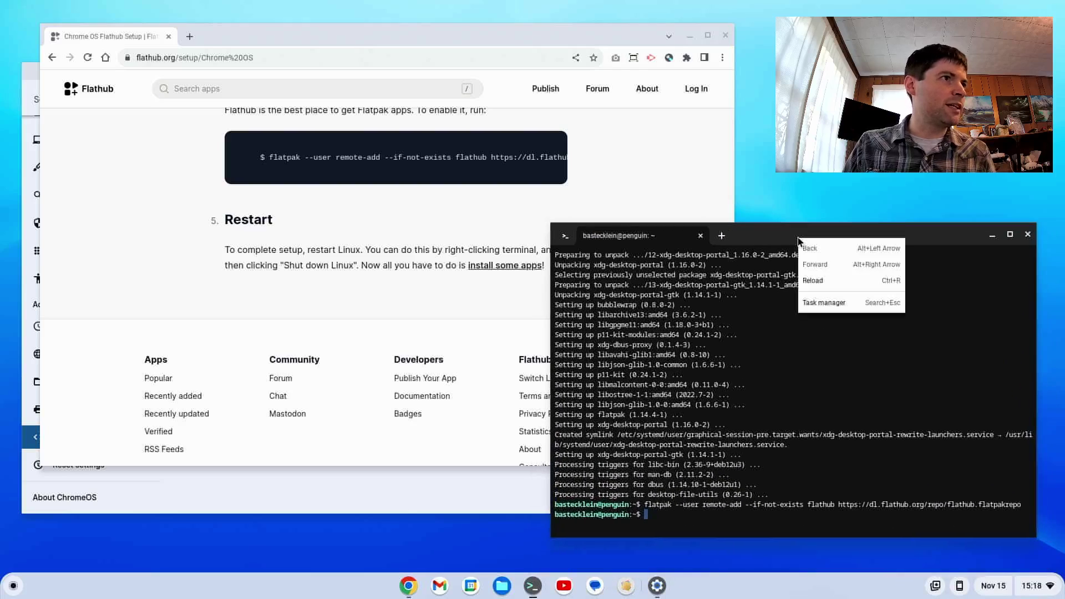
pyautogui.click(924, 241)
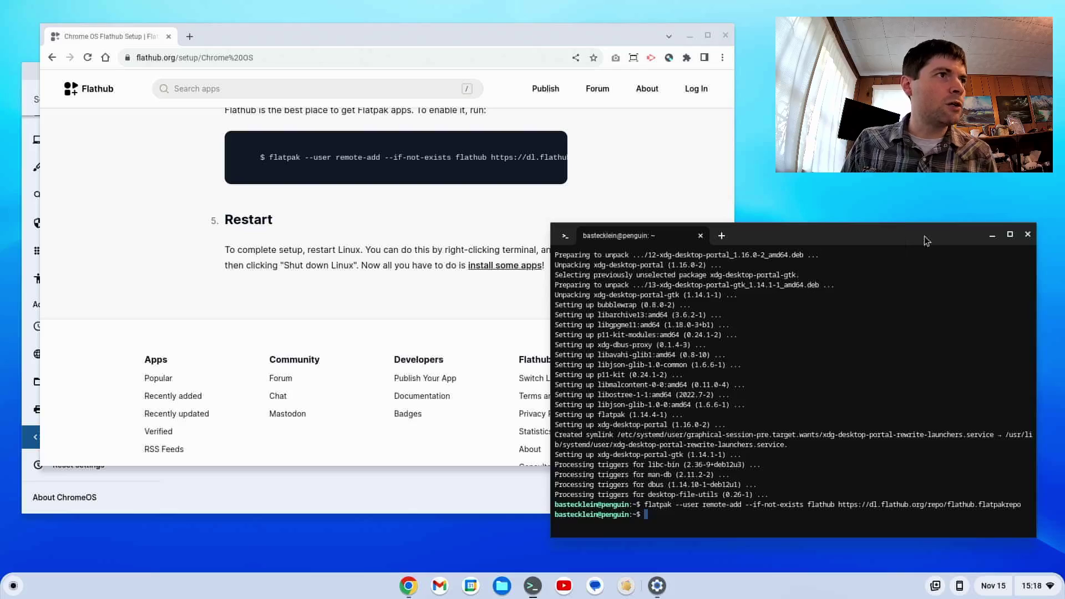
pyautogui.click(1028, 234)
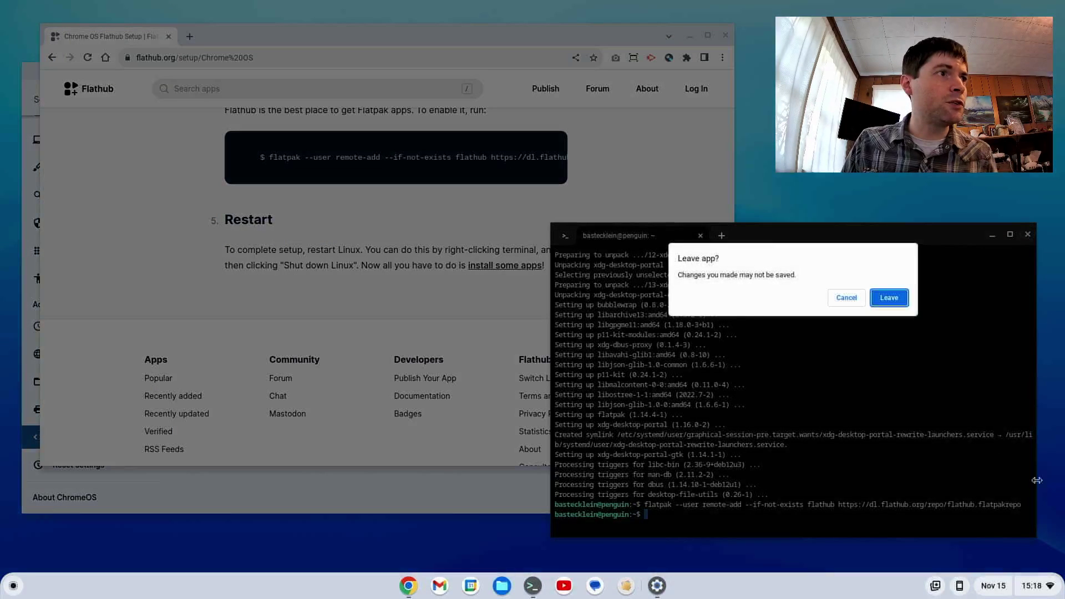
pyautogui.click(879, 297)
# - Restart the Chromebook from the quick settings power options
pyautogui.click(1024, 591)
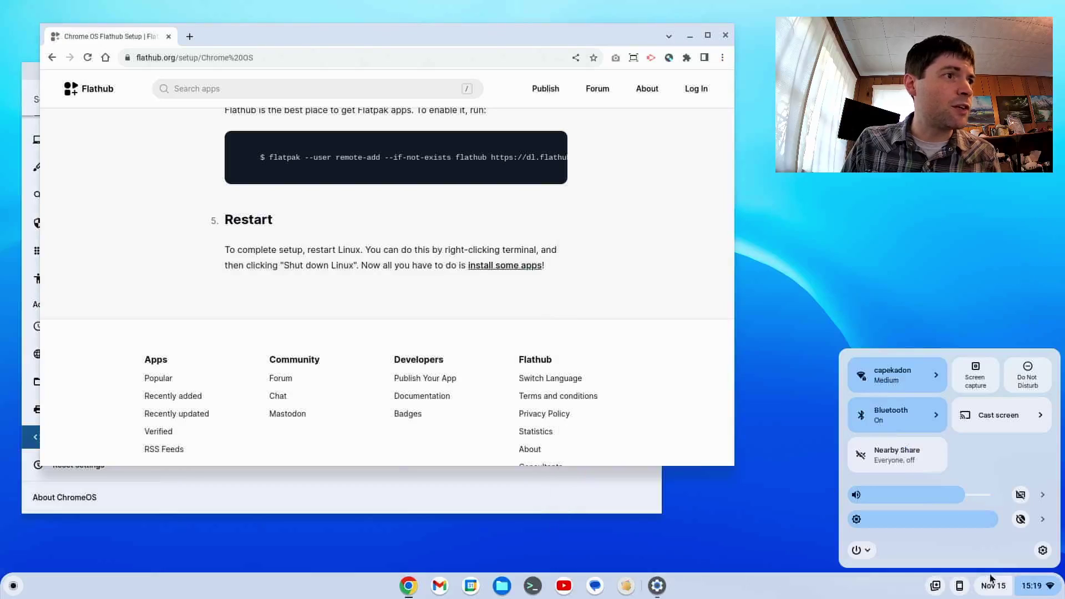
pyautogui.click(869, 550)
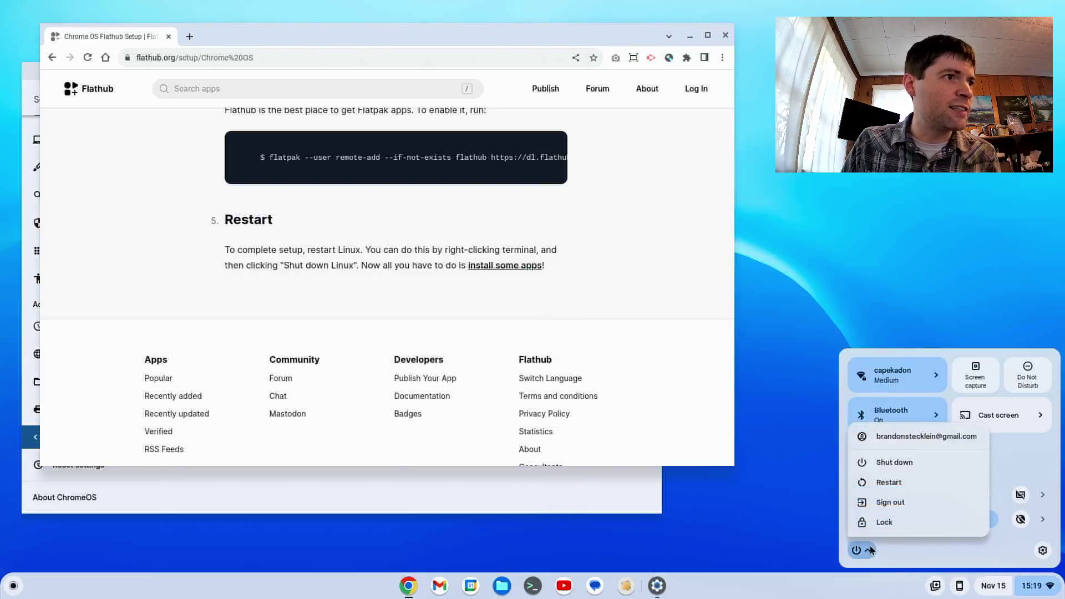
pyautogui.click(890, 491)
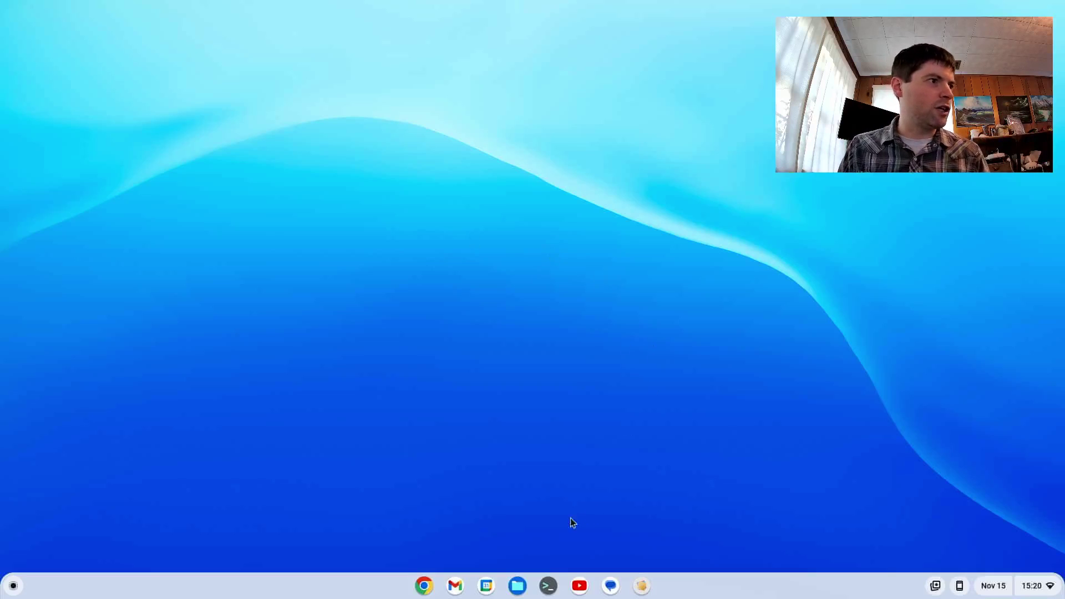
# - Launch the penguin Linux terminal and a new Chrome window
pyautogui.click(548, 585)
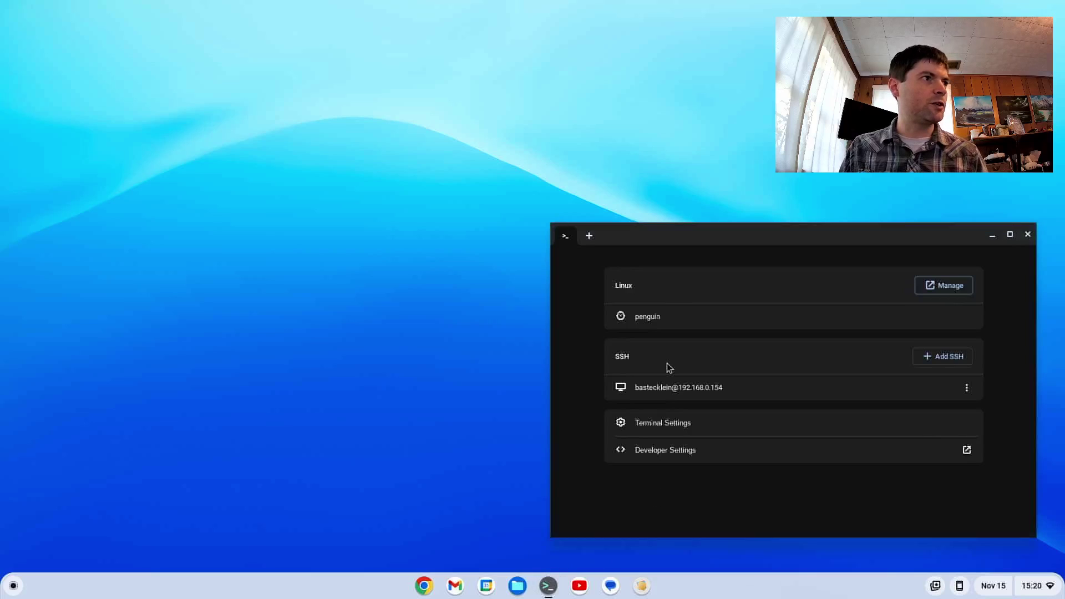
pyautogui.click(666, 321)
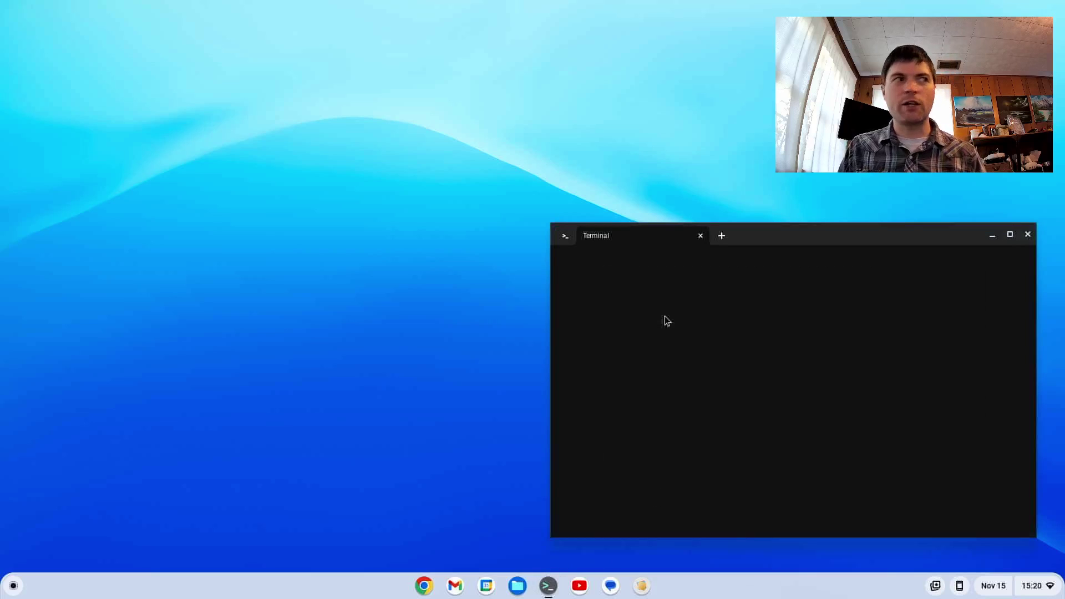
pyautogui.click(424, 586)
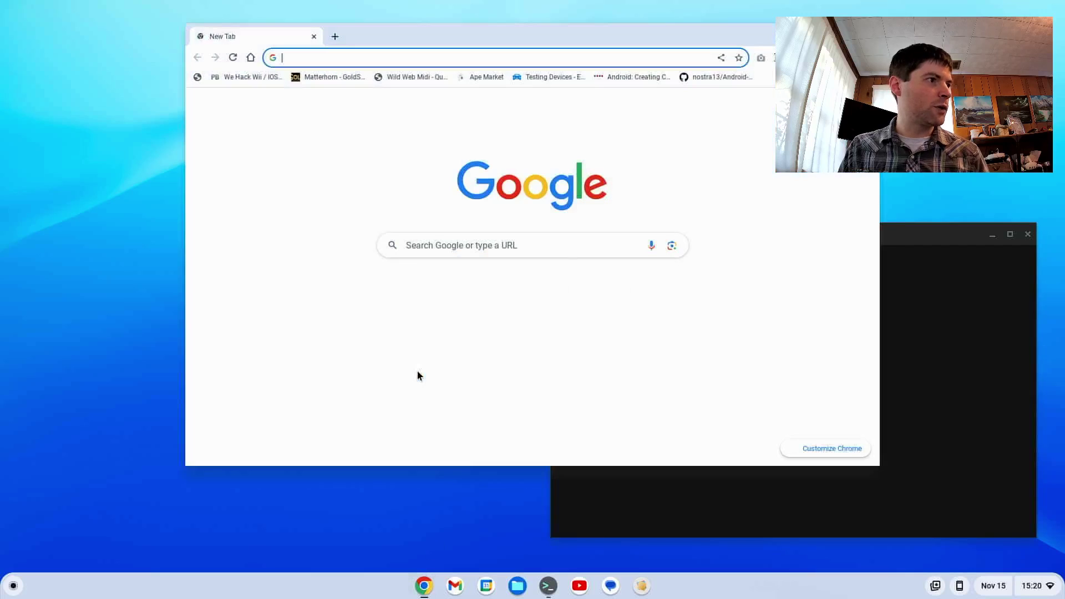
pyautogui.moveTo(428, 43); pyautogui.dragTo(338, 54)
# - Load flathub.org and search its apps for 'steam'
pyautogui.write('flat')
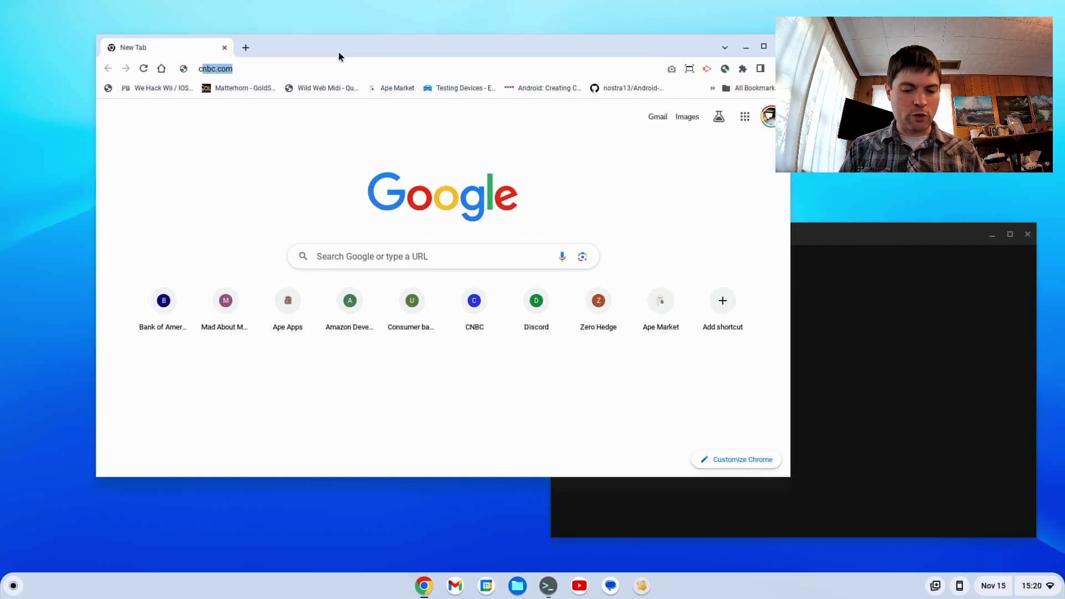
pyautogui.write('hub.org/en')
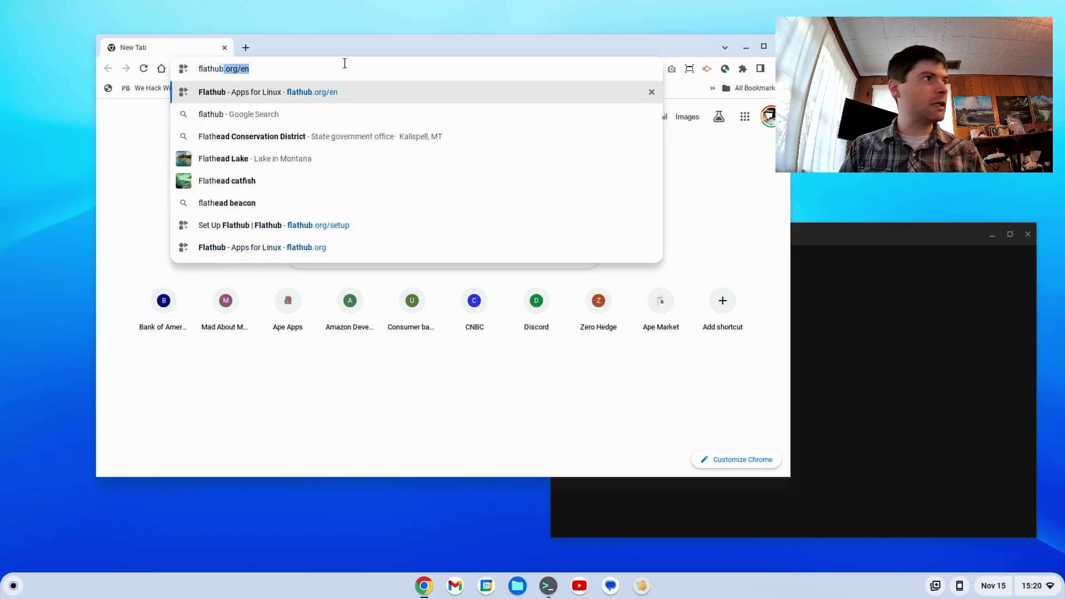
pyautogui.press('Return')
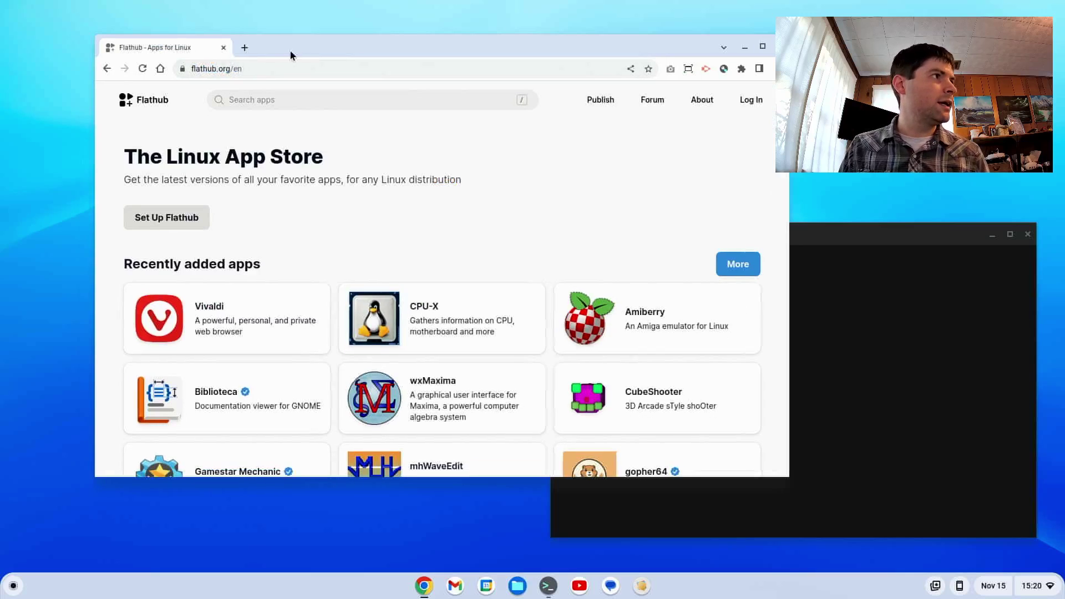
pyautogui.moveTo(290, 49); pyautogui.dragTo(234, 47)
pyautogui.click(245, 98)
pyautogui.write('stea')
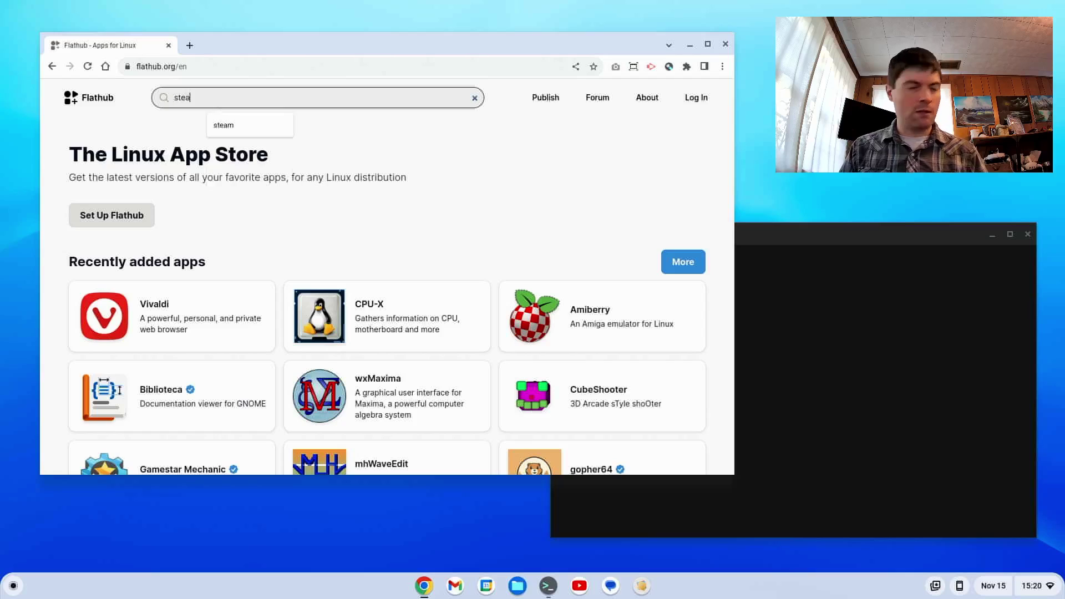
pyautogui.write('m')
pyautogui.press('Return')
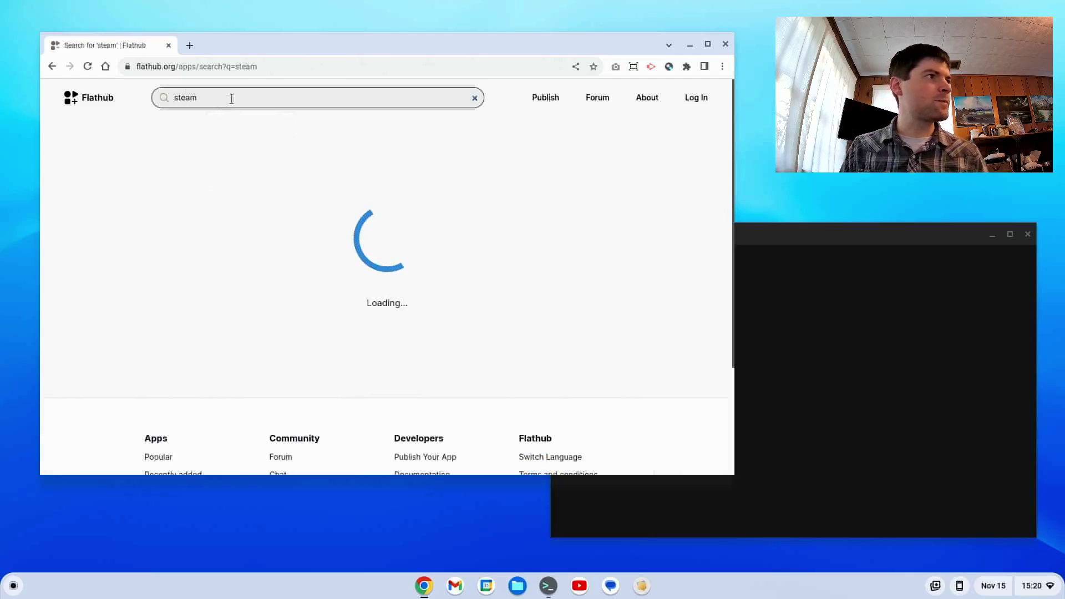
# - Open Steam's Flathub page and select its flatpak install command
pyautogui.click(332, 201)
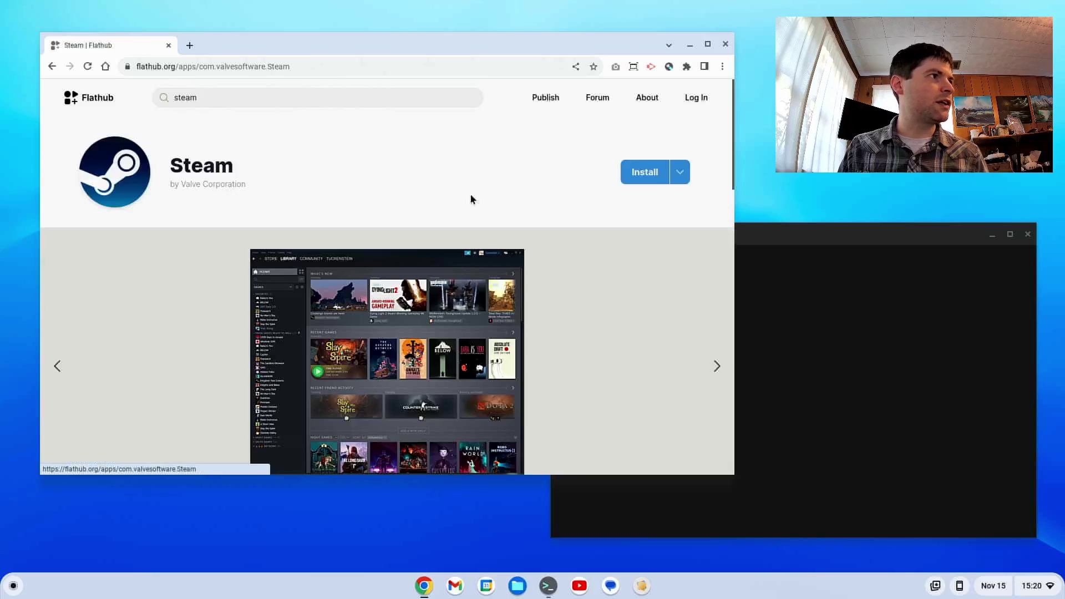
pyautogui.click(682, 174)
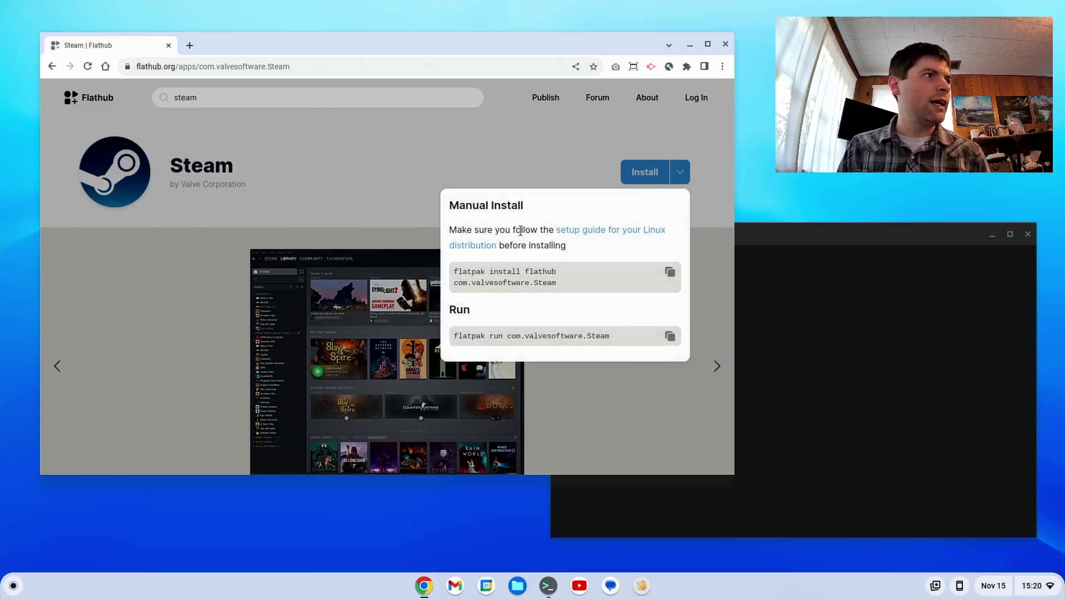
pyautogui.moveTo(456, 272); pyautogui.dragTo(557, 285)
pyautogui.hotkey('ctrl', 'c')
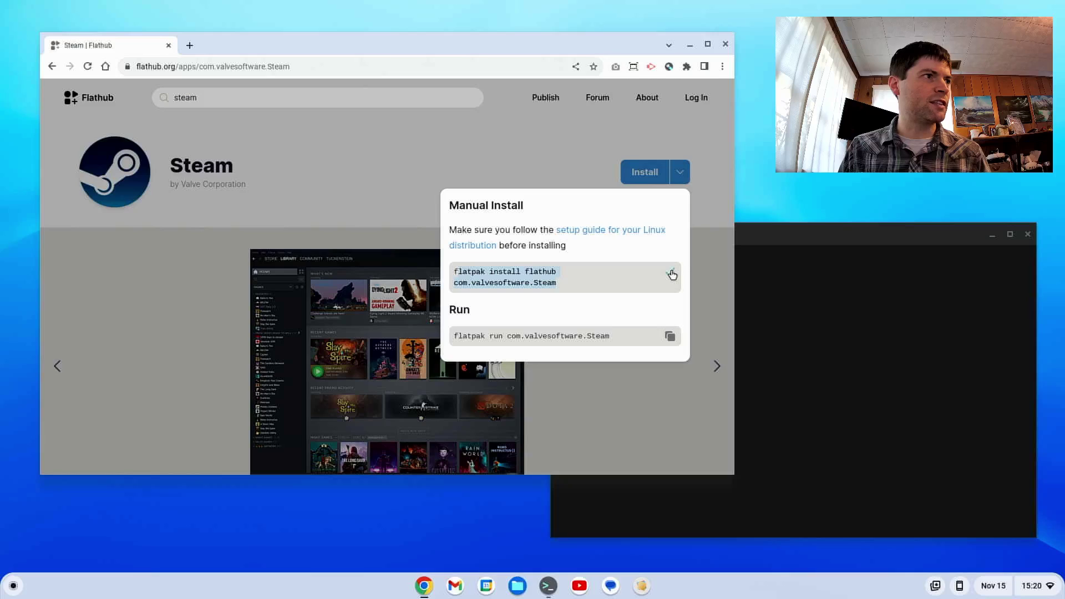
# - Paste and run the Steam flatpak install command in the terminal, answering y twice
pyautogui.click(785, 237)
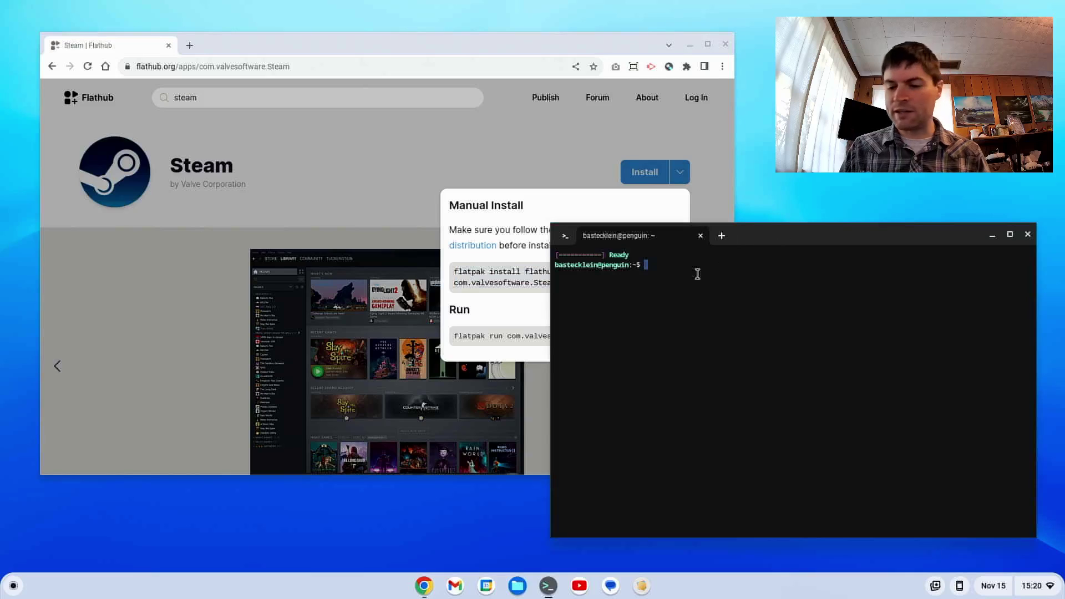
pyautogui.hotkey('ctrl', 'shift', 'v')
pyautogui.press('Return')
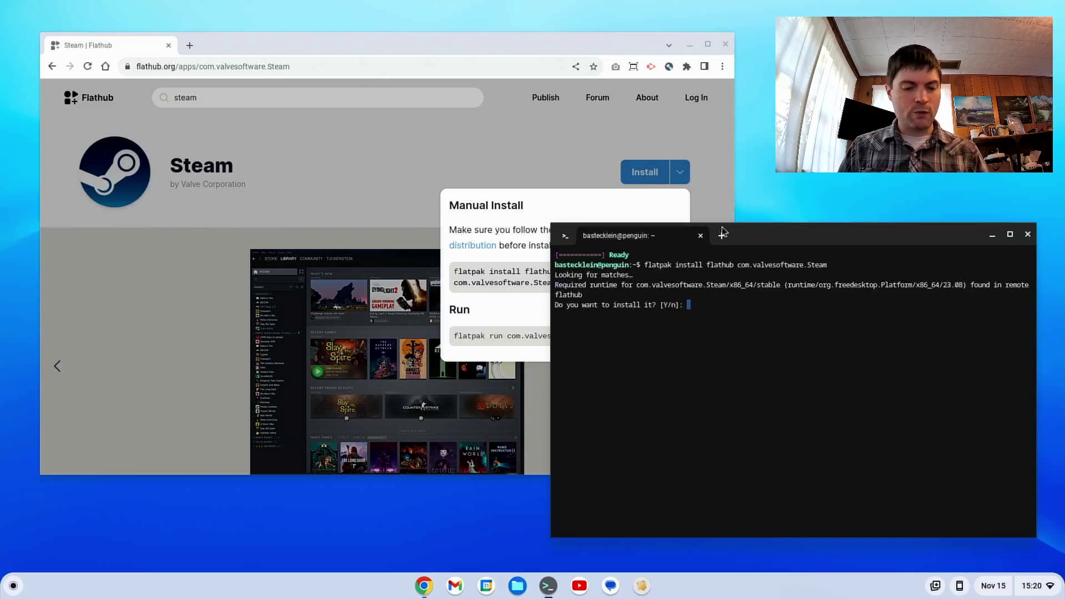
pyautogui.write('y')
pyautogui.press('Return')
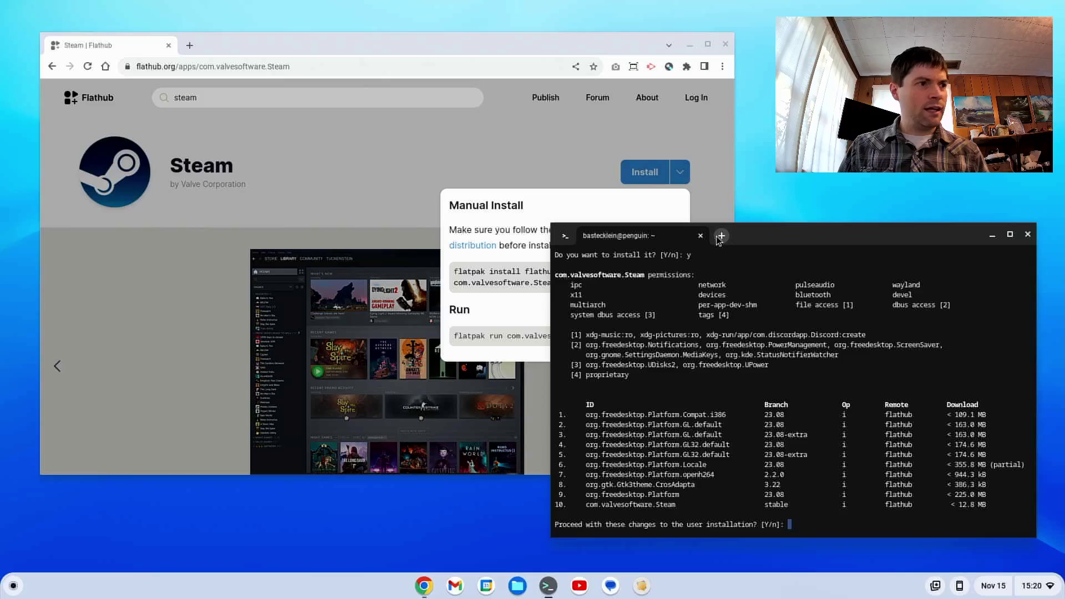
pyautogui.write('y')
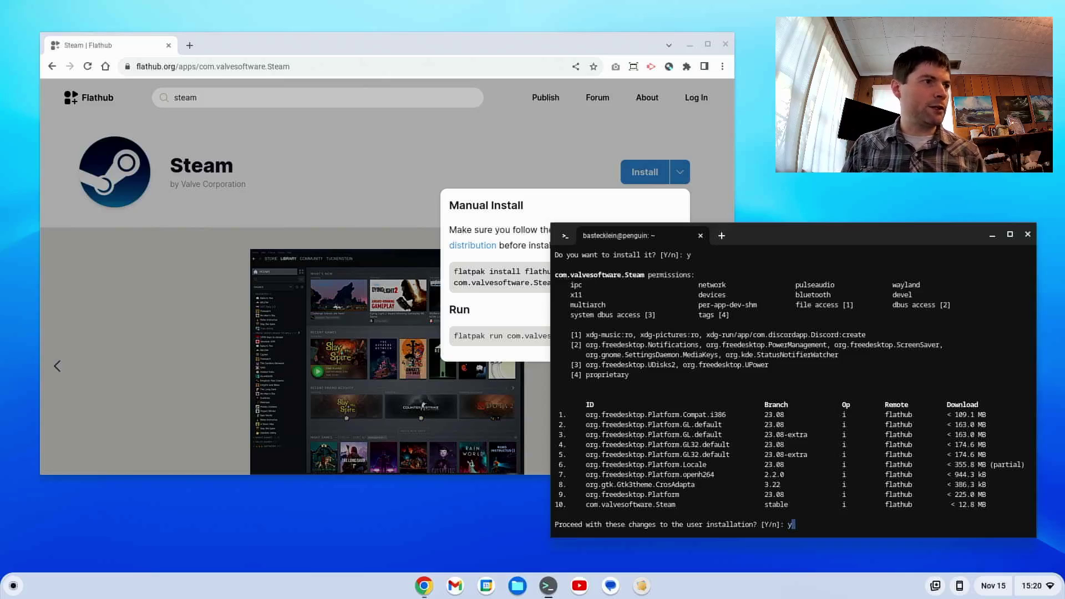
pyautogui.press('Return')
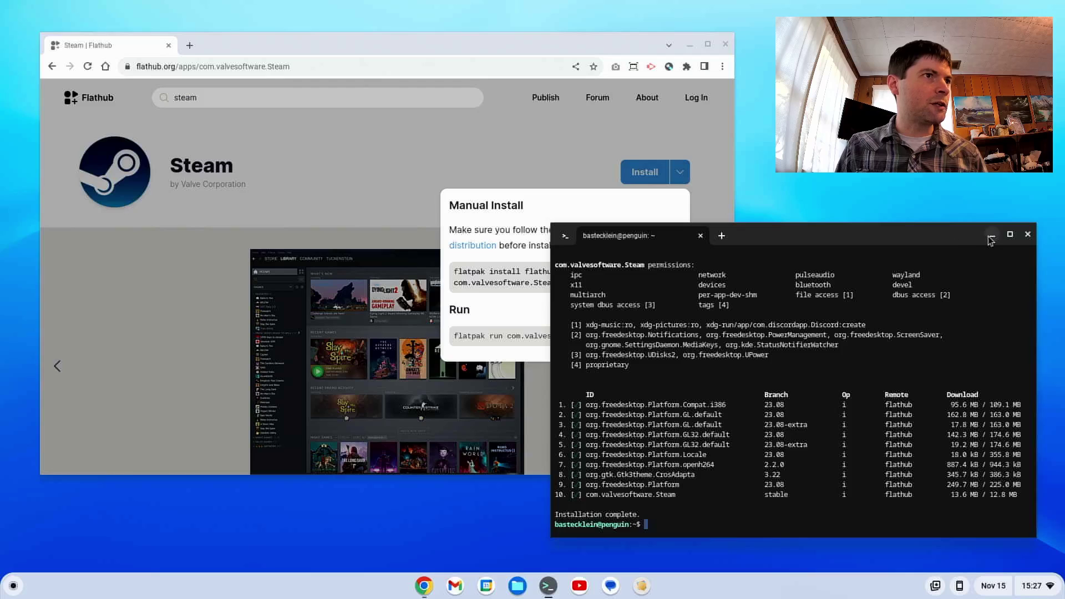
# - Once installation completes, close the terminal window and confirm Leave
pyautogui.click(1028, 236)
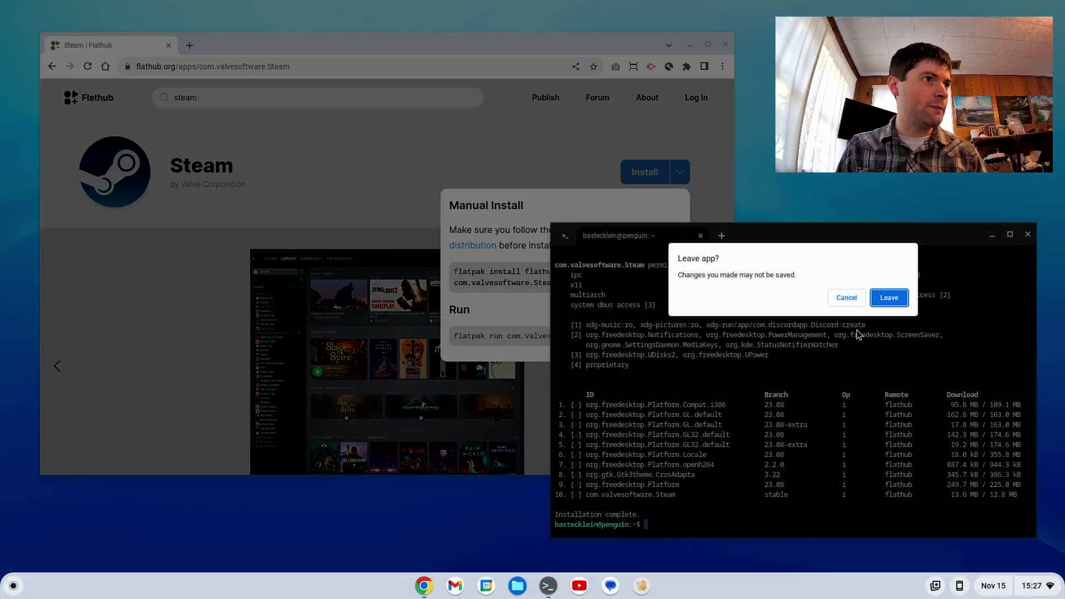
pyautogui.click(883, 304)
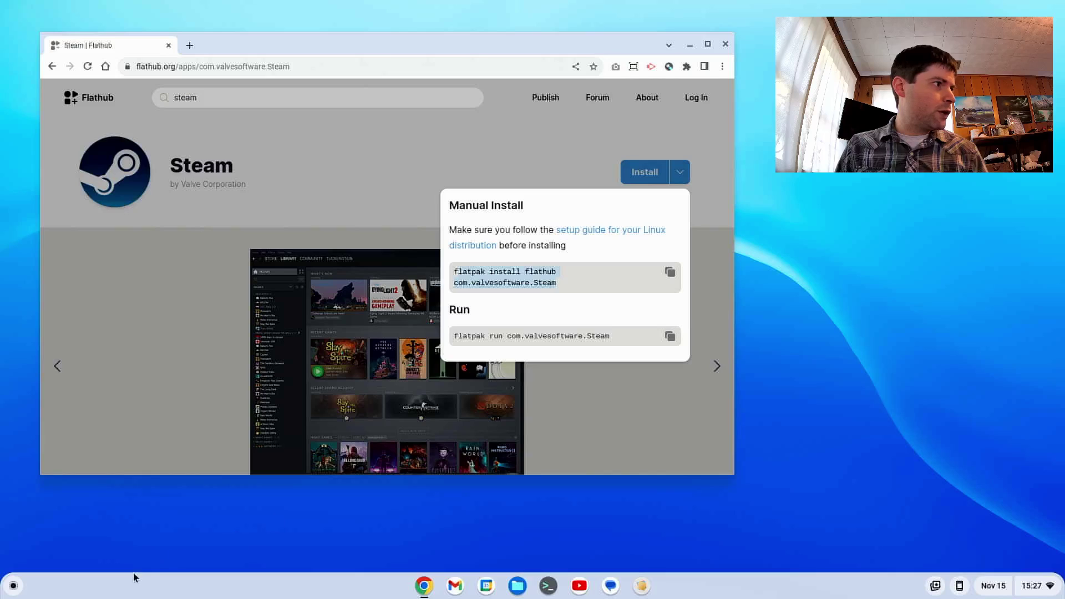
# - Start Steam from the ChromeOS launcher and let it update and sign in to the Store page
pyautogui.click(13, 586)
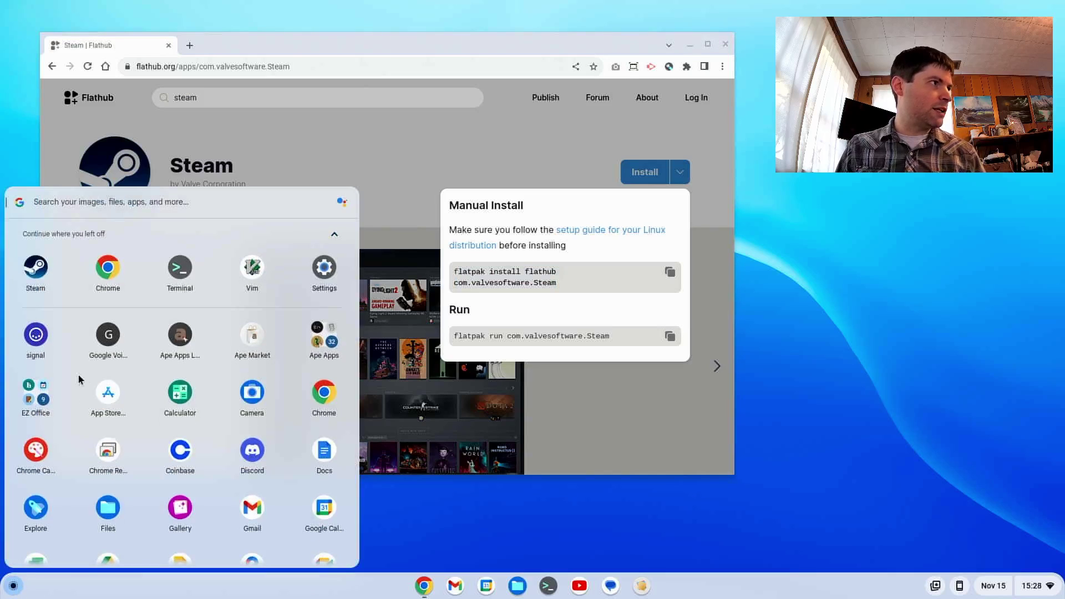
pyautogui.click(34, 269)
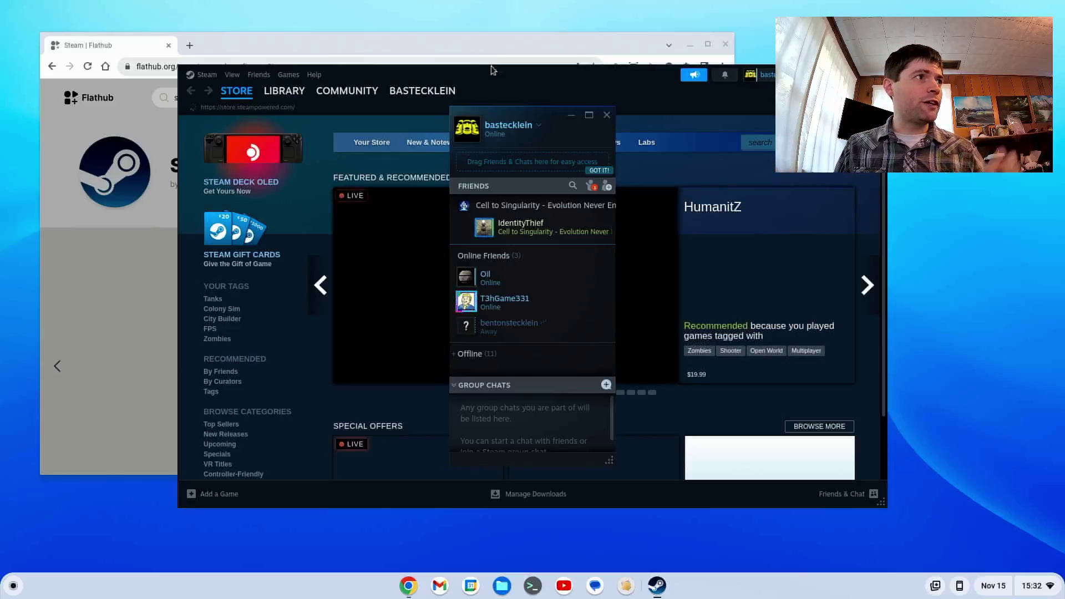
# - Close the Friends list window and move the Steam Store window to the left
pyautogui.moveTo(525, 116); pyautogui.dragTo(233, 161)
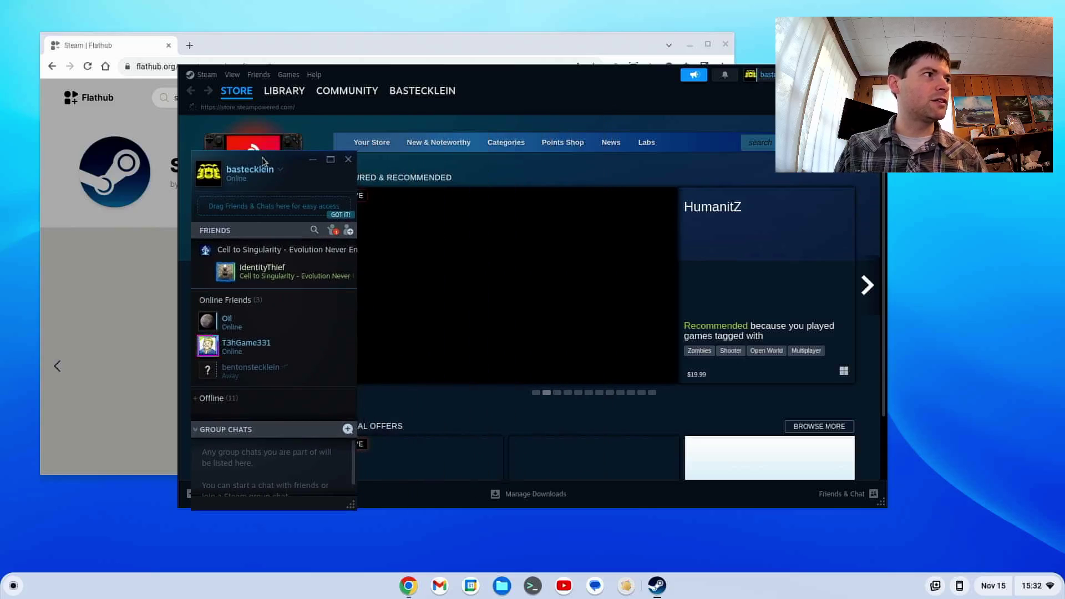
pyautogui.click(348, 161)
pyautogui.moveTo(404, 93)
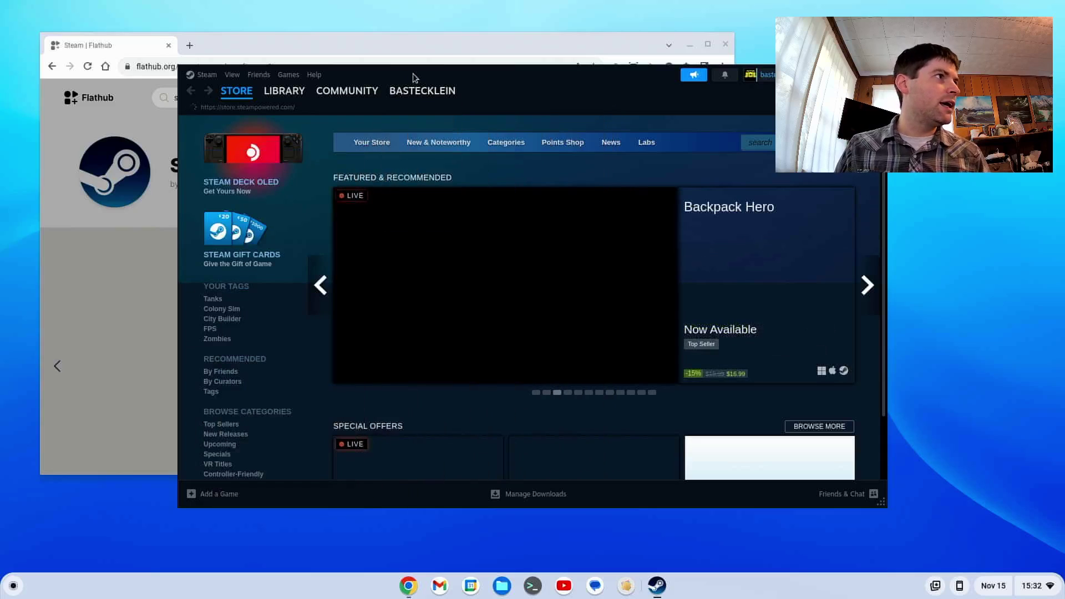
pyautogui.moveTo(416, 78); pyautogui.dragTo(282, 92)
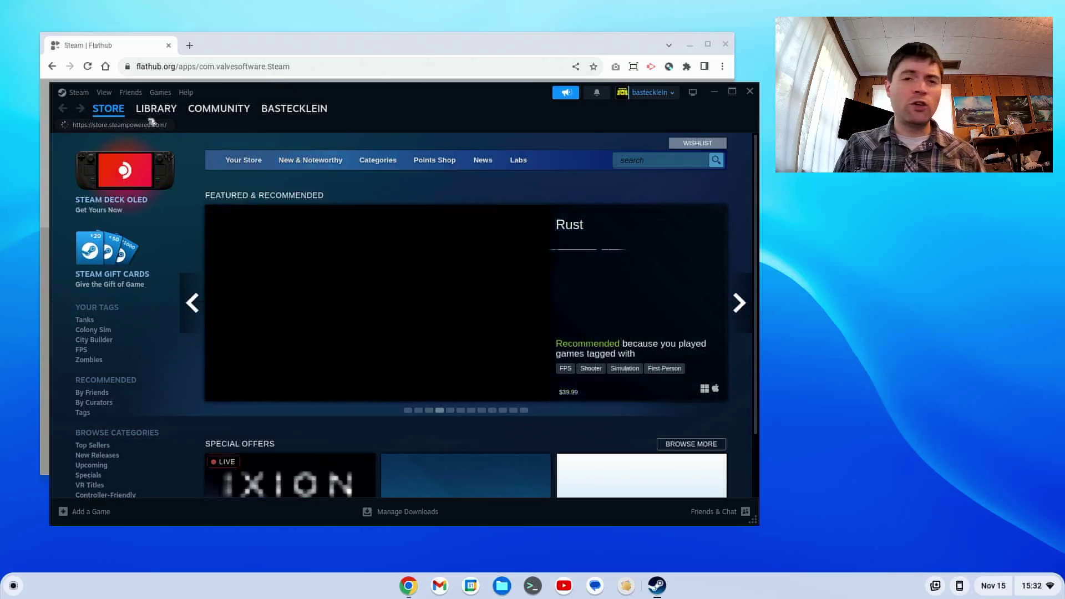
pyautogui.moveTo(156, 111)
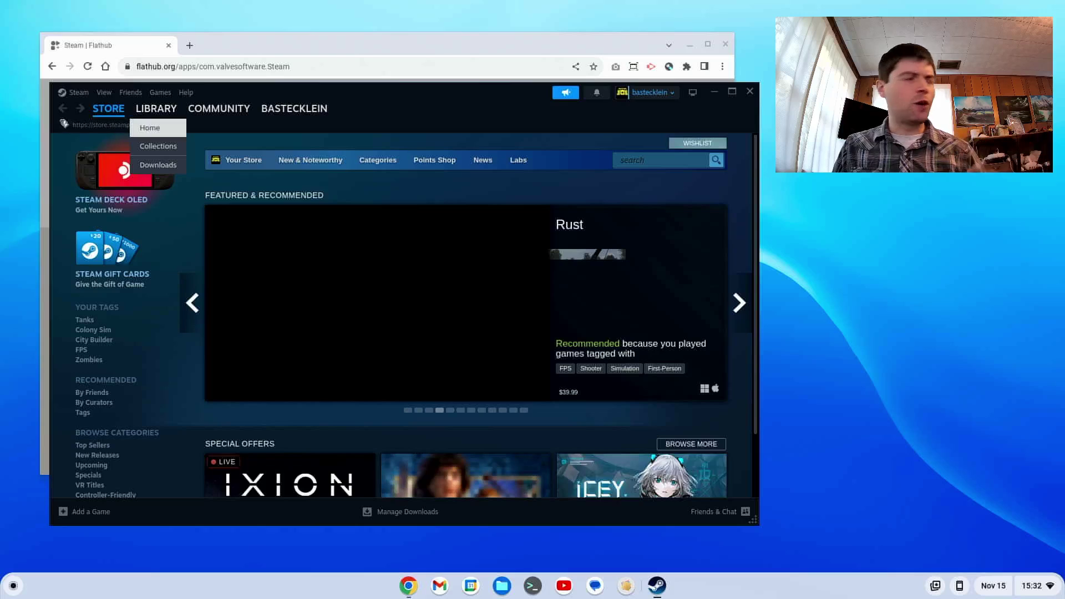
# - Enable Steam Play for all other titles under Settings > Compatibility and restart Steam
pyautogui.click(75, 93)
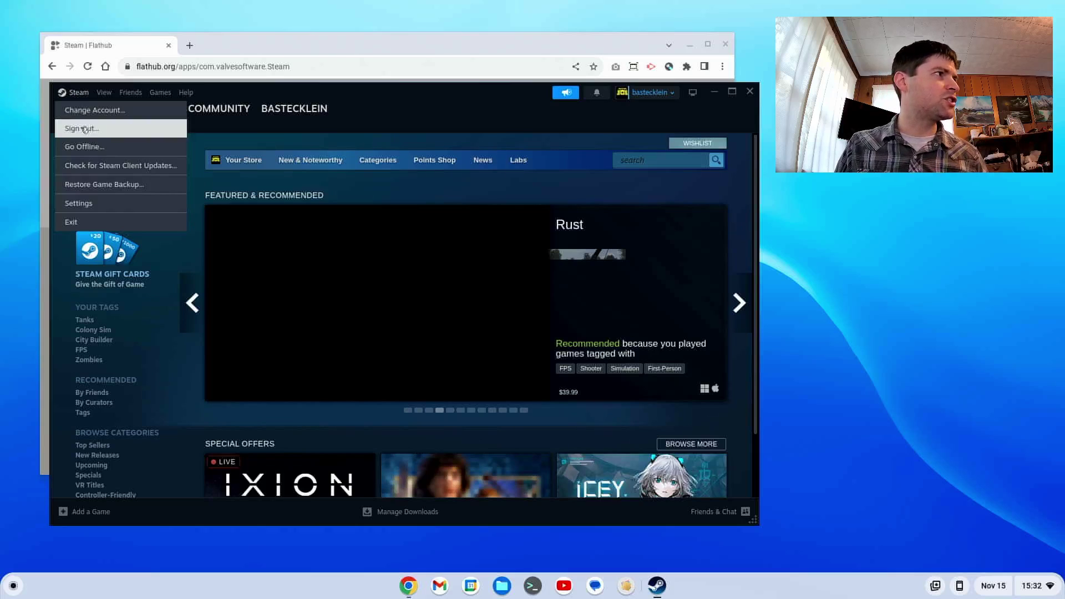
pyautogui.click(99, 202)
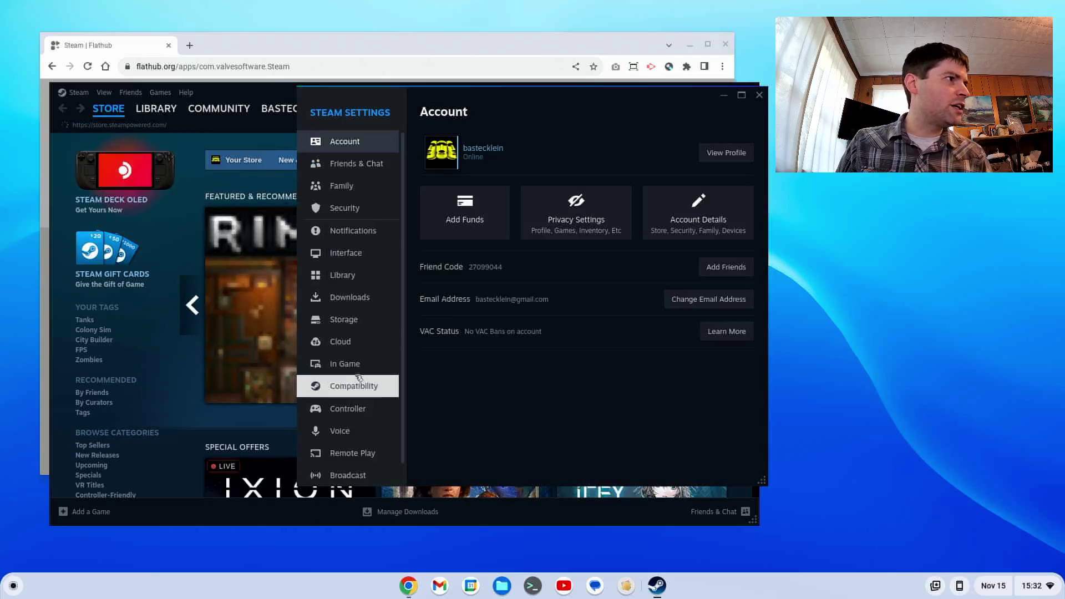
pyautogui.click(363, 385)
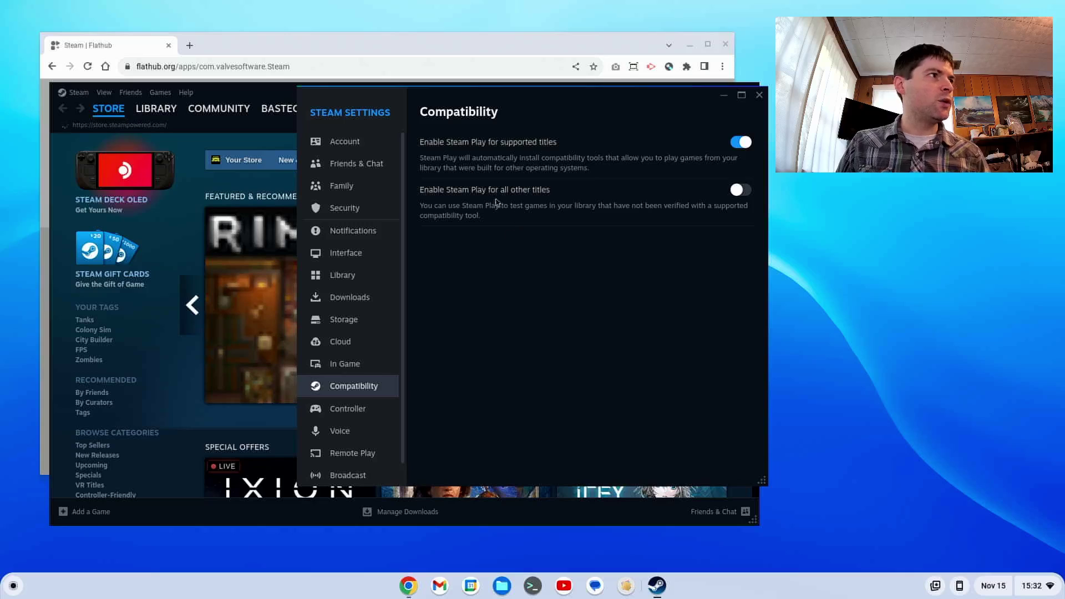
pyautogui.click(738, 192)
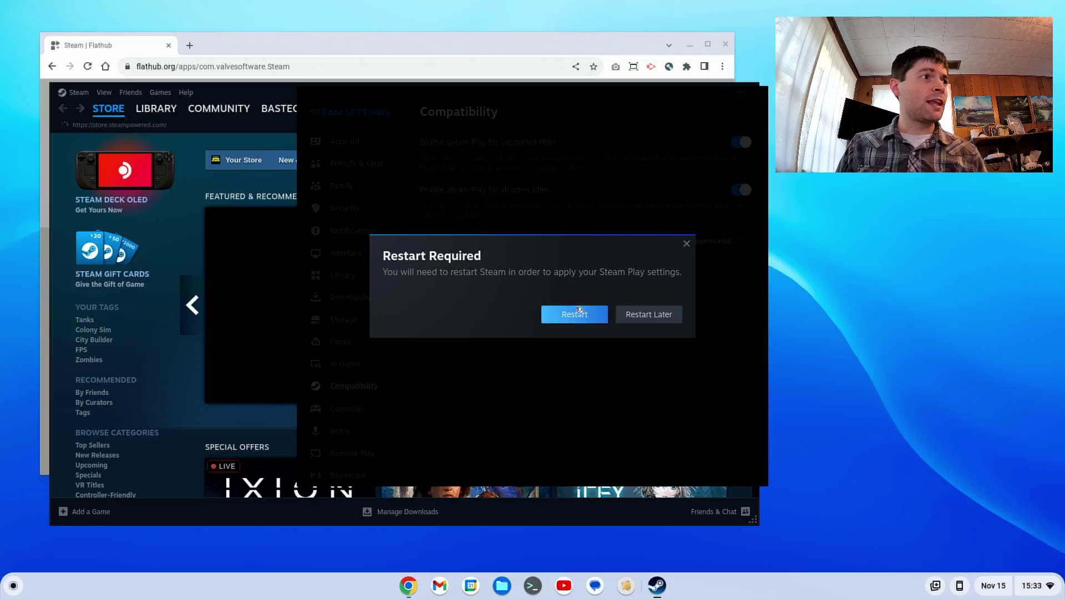
pyautogui.click(582, 319)
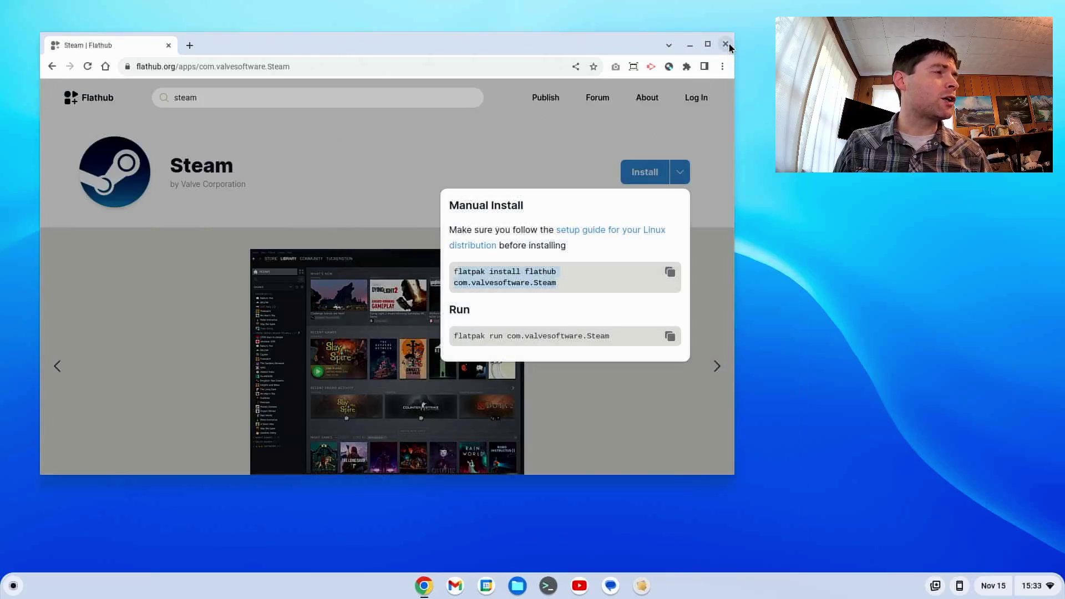
# - Dismiss the Manual Install popup and bring the Flathub home page back to the front
pyautogui.click(536, 175)
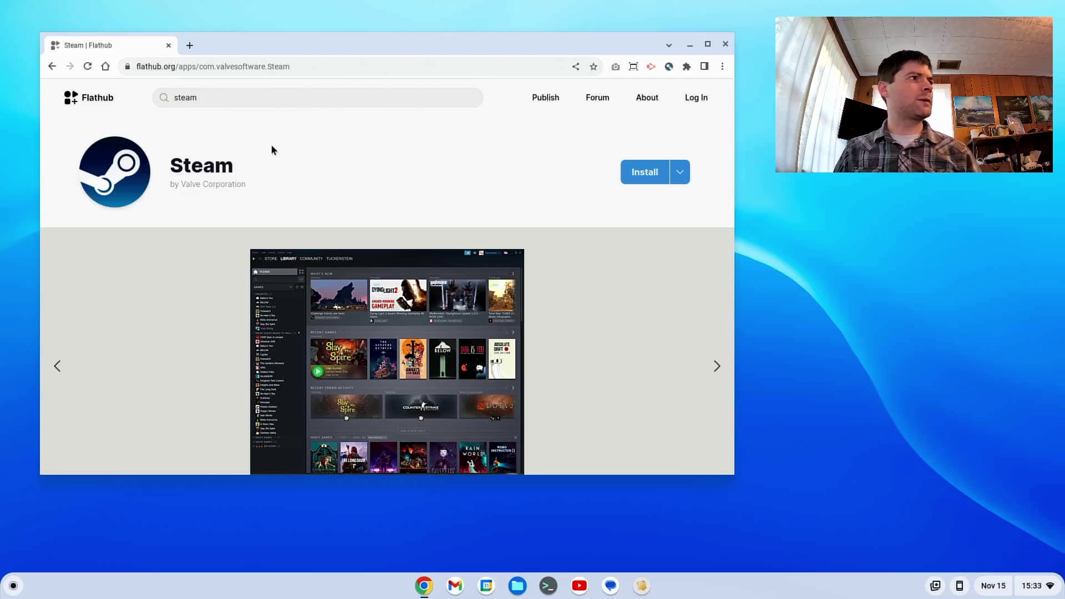
pyautogui.click(90, 98)
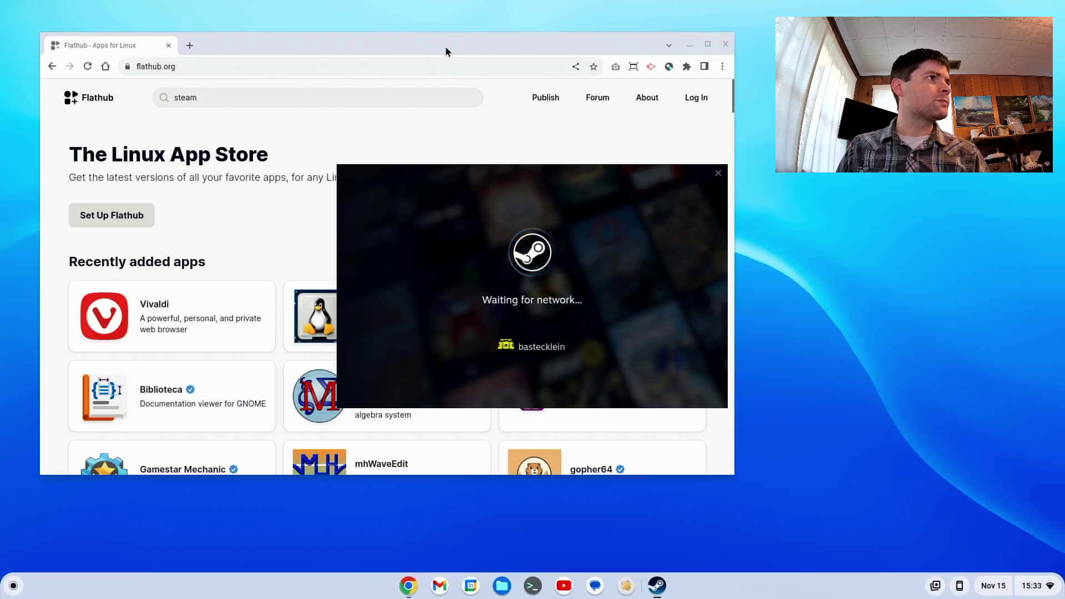
pyautogui.moveTo(446, 46)
pyautogui.mouseDown()
pyautogui.moveTo(395, 58)
pyautogui.moveTo(450, 61)
pyautogui.mouseUp()
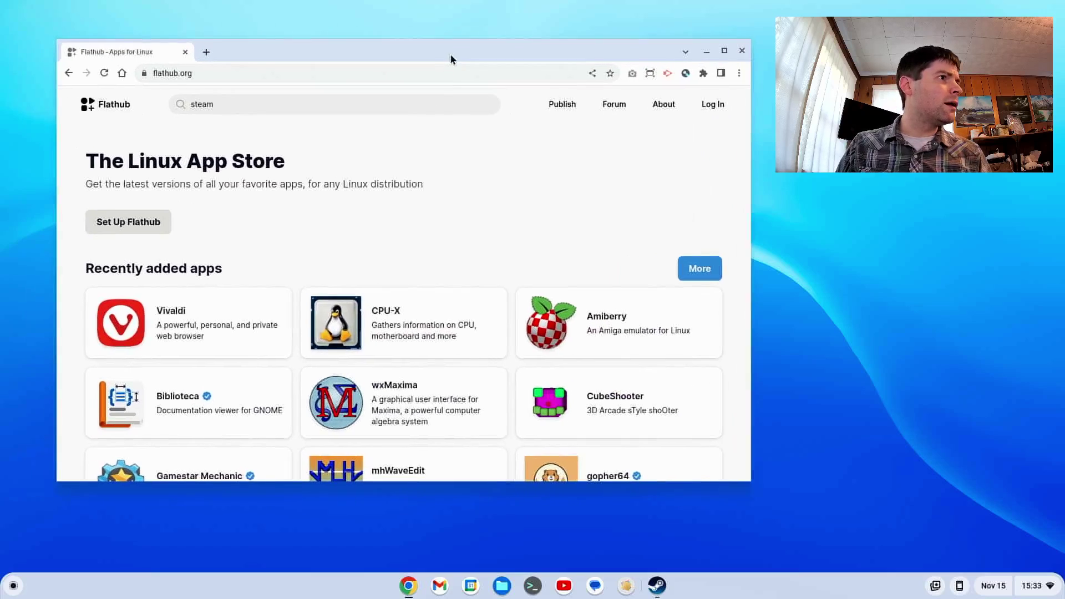
pyautogui.scroll(-10, 361, 176)
pyautogui.scroll(9, 362, 203)
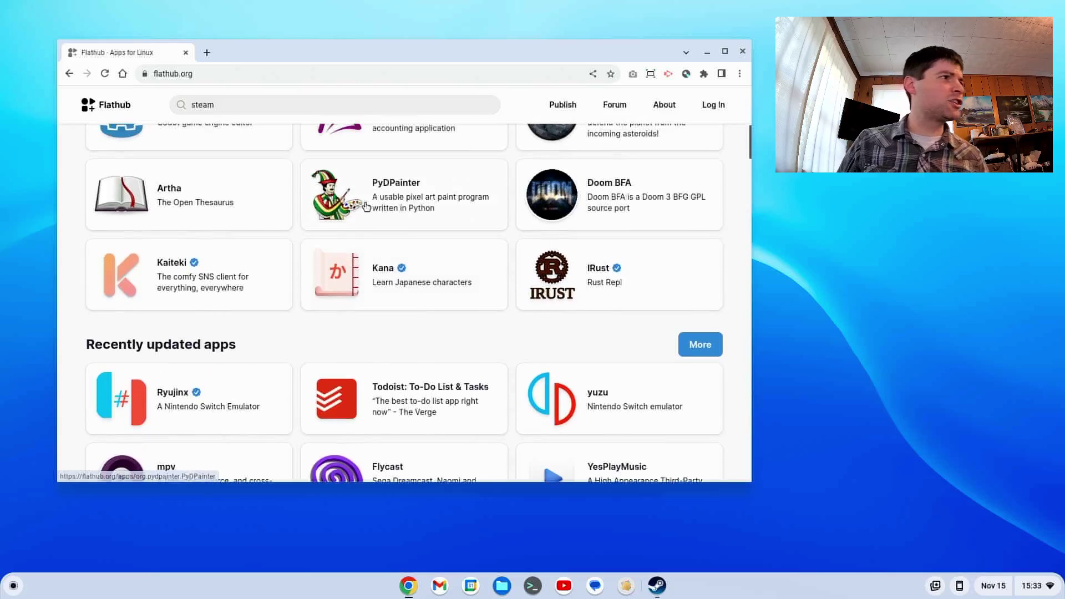
pyautogui.scroll(1, 353, 236)
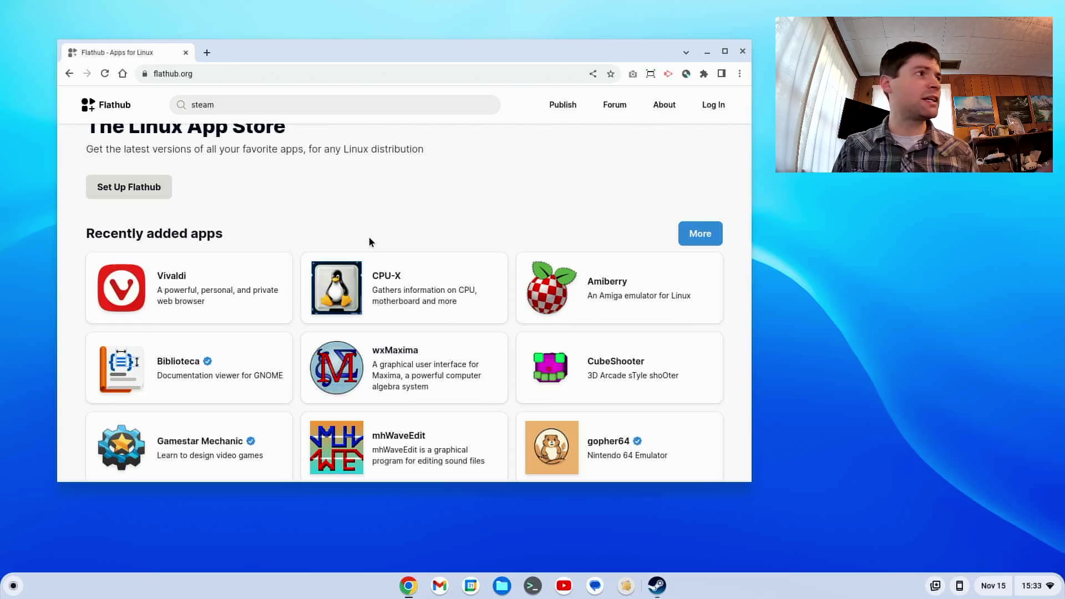
pyautogui.scroll(1, 370, 241)
pyautogui.click(297, 39)
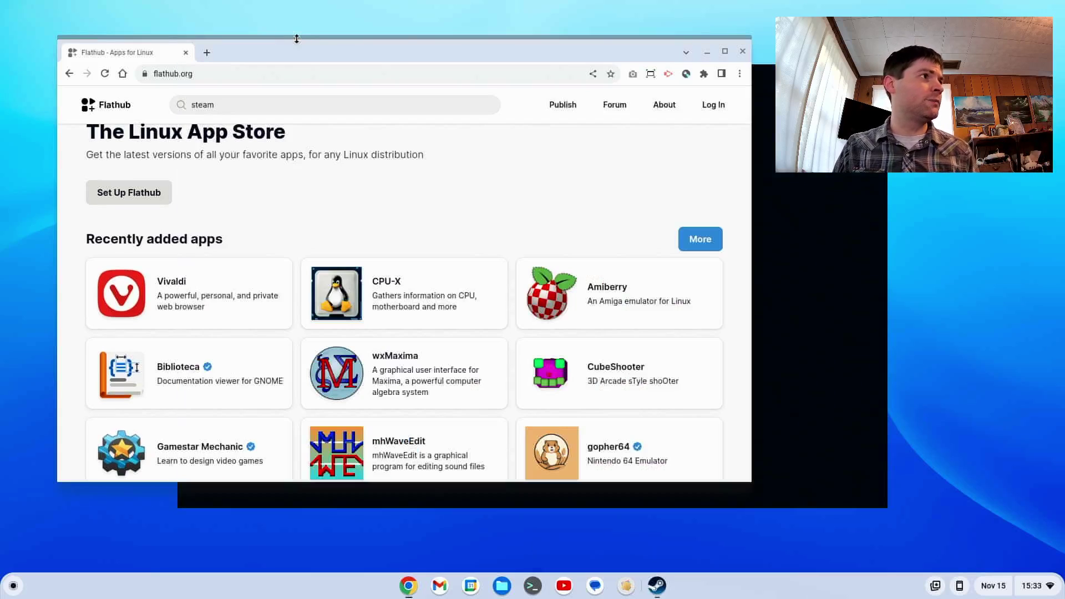
# - Search the Flathub catalogue for 'minecraft'
pyautogui.click(268, 105)
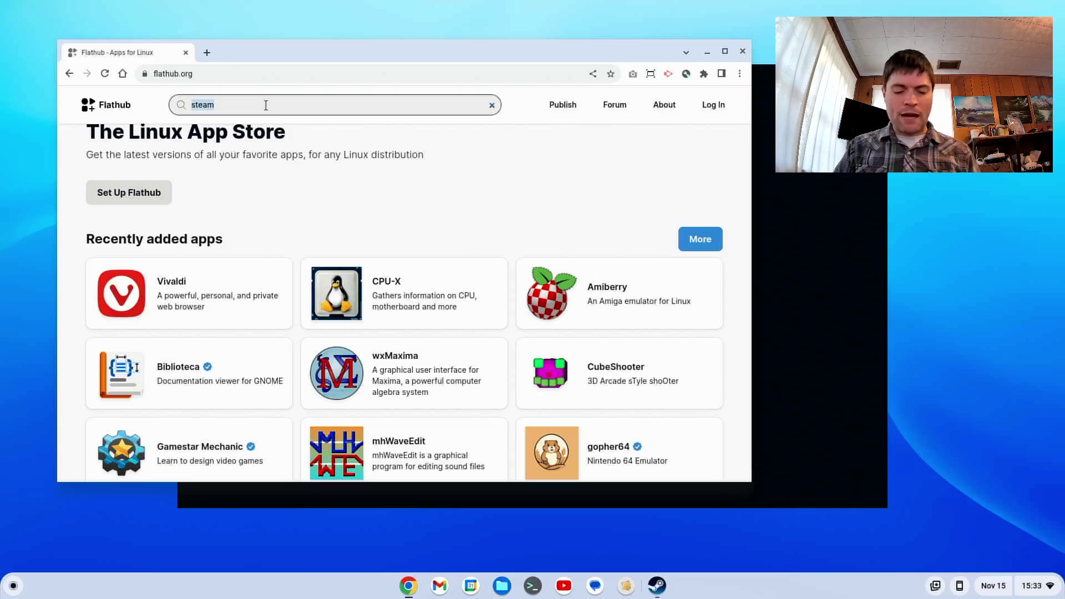
pyautogui.write('minecraft')
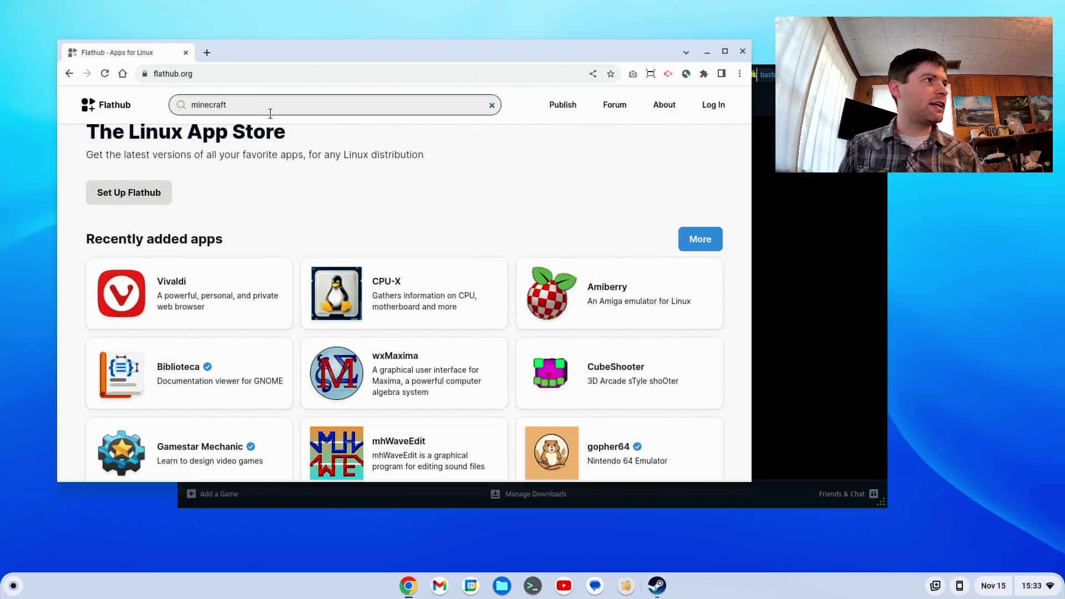
pyautogui.press('Return')
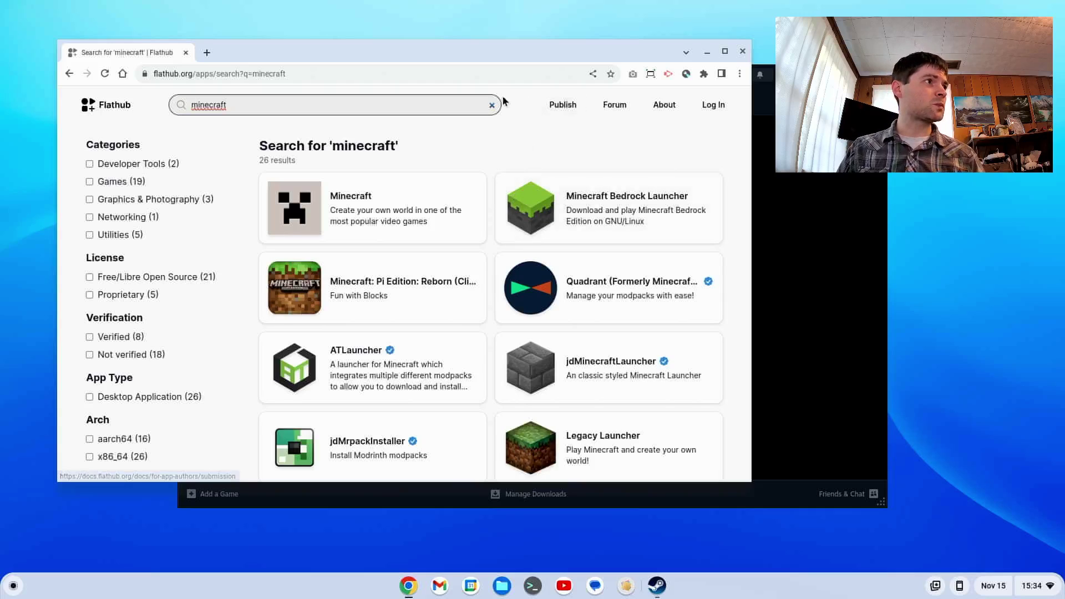
# - Return to the Flathub home page and browse down to the Audio & Video and Education categories
pyautogui.click(108, 107)
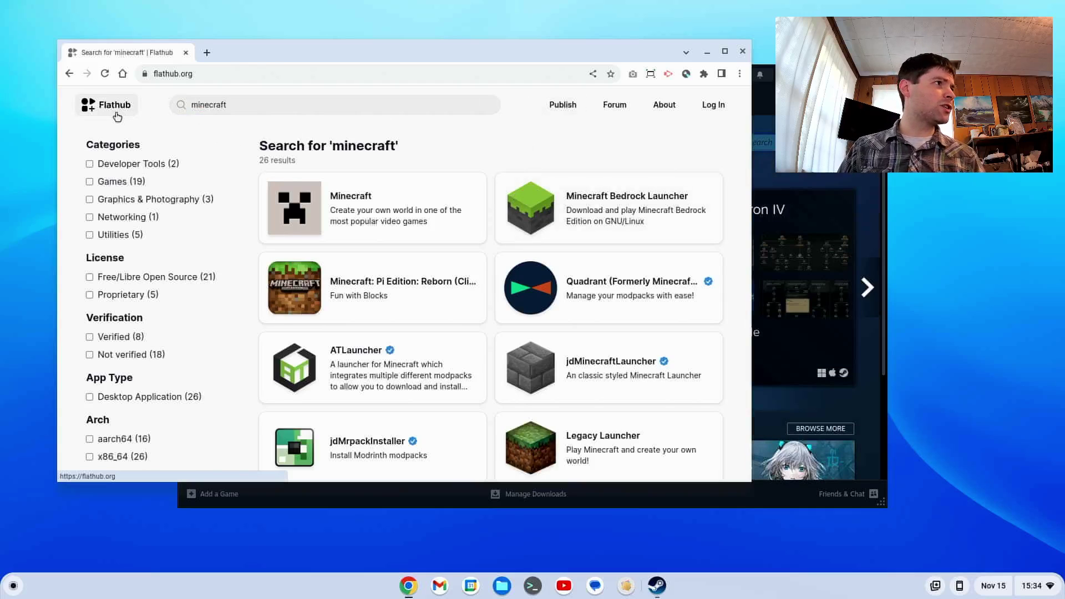
pyautogui.scroll(-8, 274, 193)
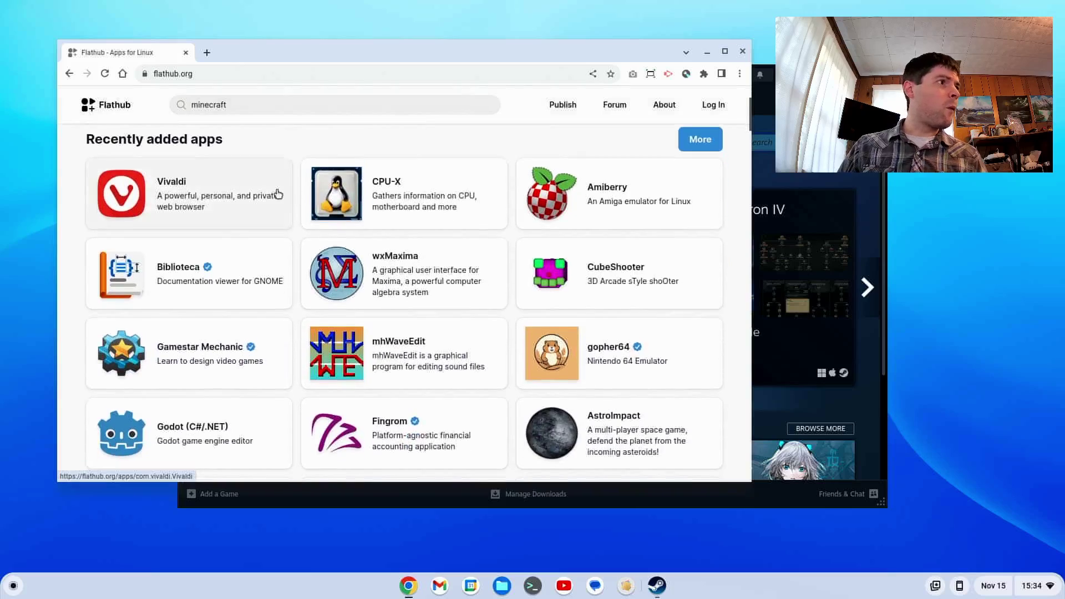
pyautogui.scroll(-13, 277, 209)
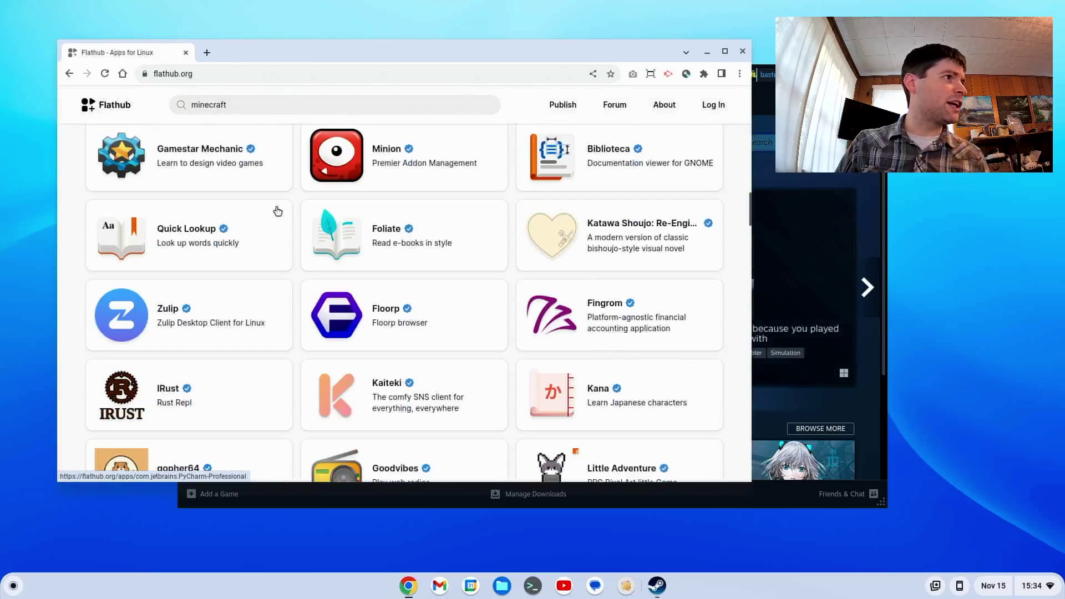
pyautogui.scroll(3, 285, 214)
pyautogui.scroll(-15, 293, 220)
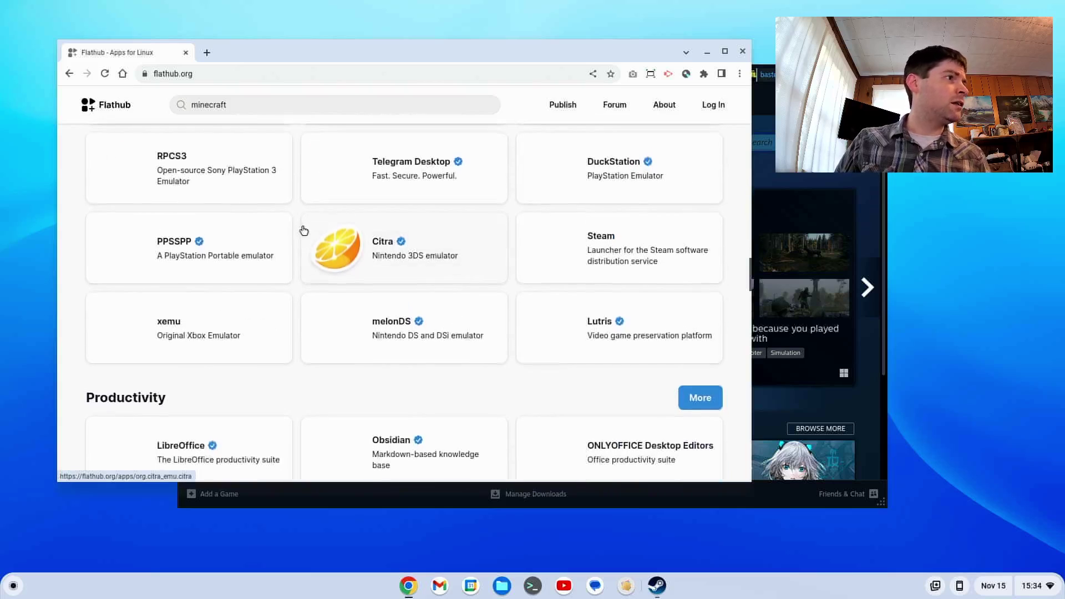
pyautogui.scroll(-3, 302, 228)
pyautogui.scroll(-6, 302, 233)
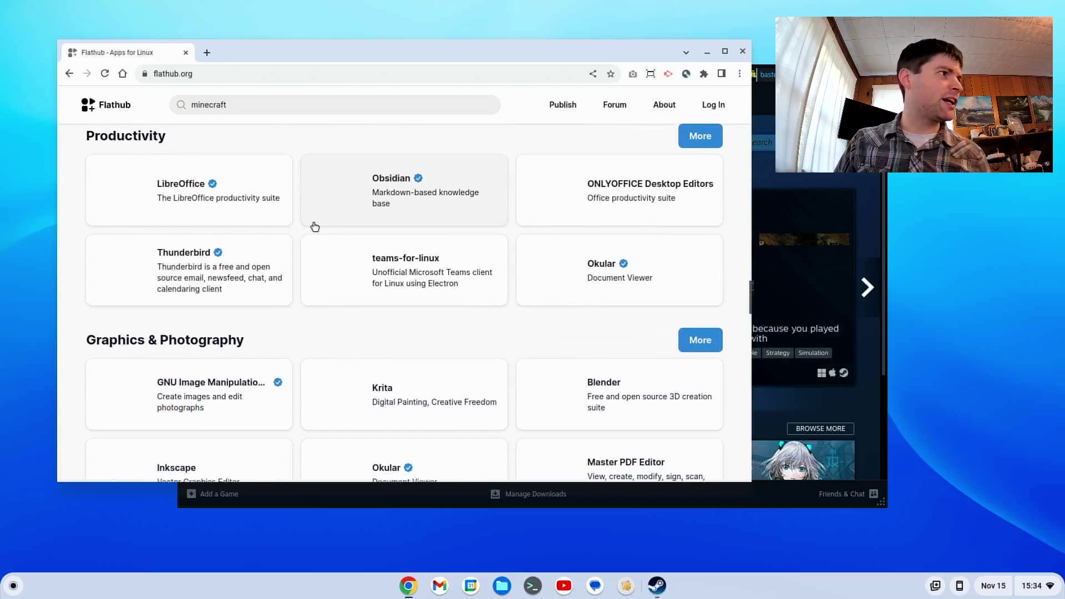
pyautogui.scroll(-1, 322, 227)
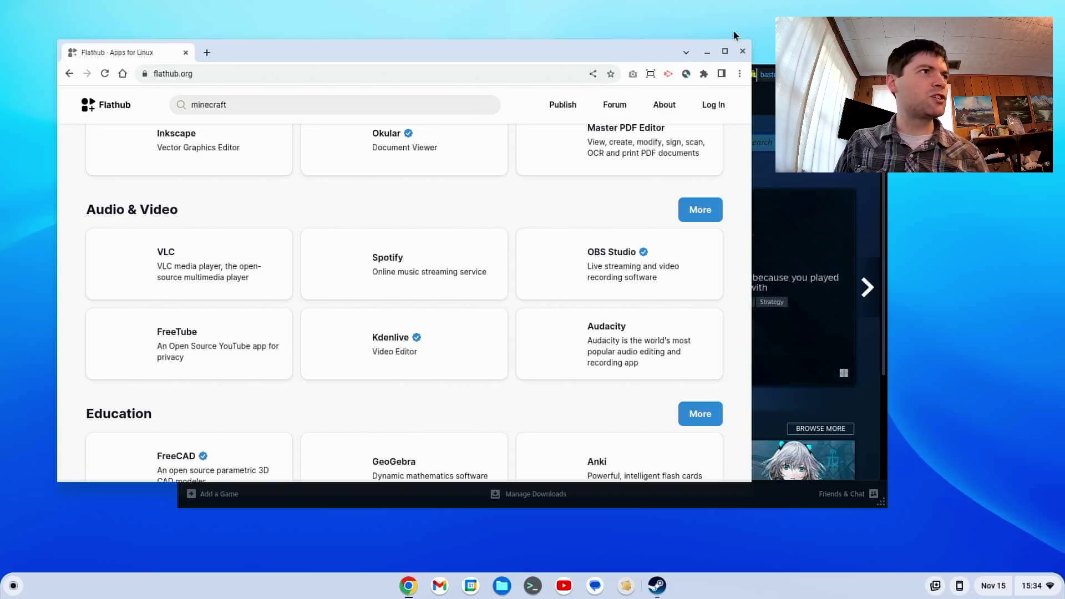
# - Close Chrome and show Steam's Library home, scrolling through the game list and Recent Games
pyautogui.click(743, 52)
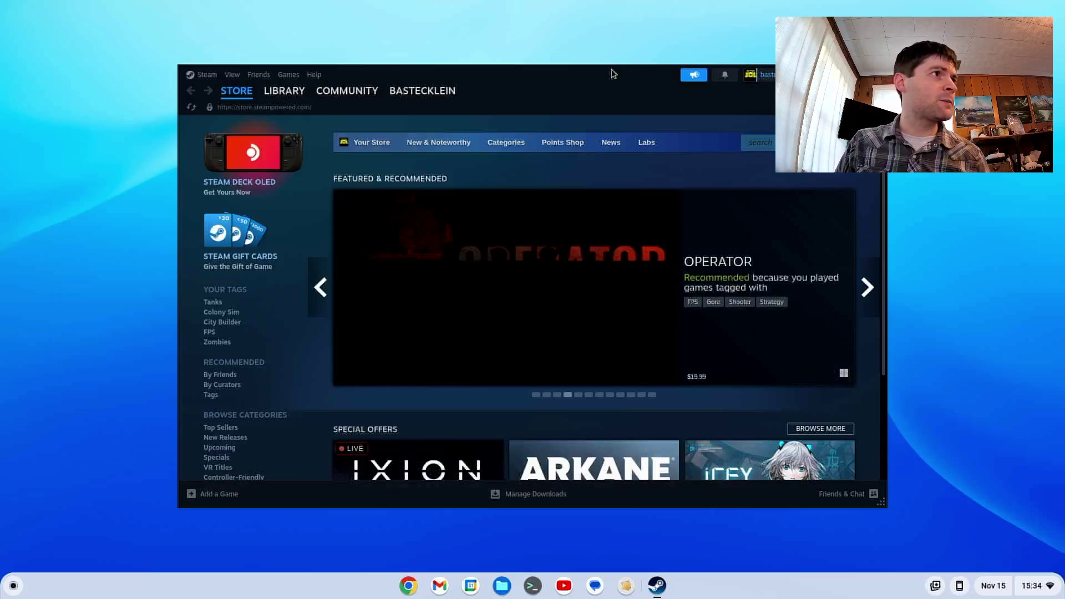
pyautogui.moveTo(611, 71); pyautogui.dragTo(469, 82)
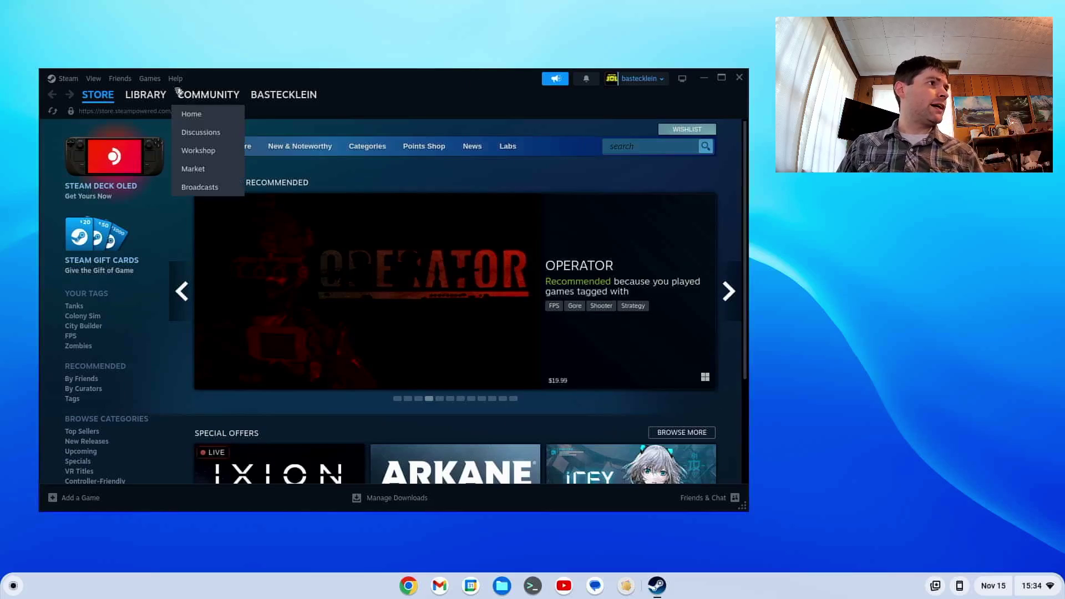
pyautogui.click(160, 109)
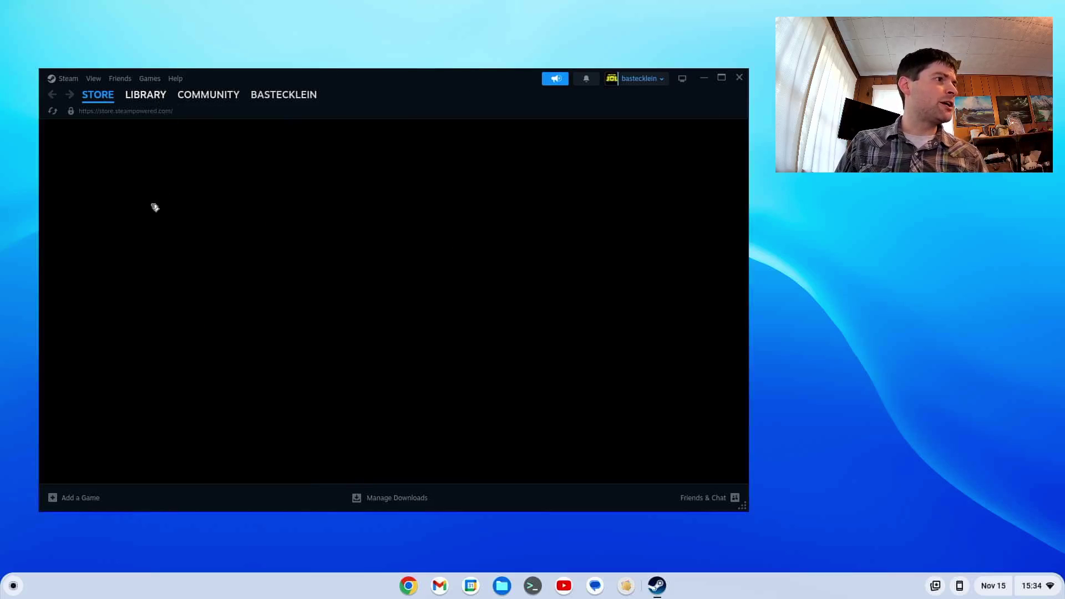
pyautogui.scroll(-5, 149, 231)
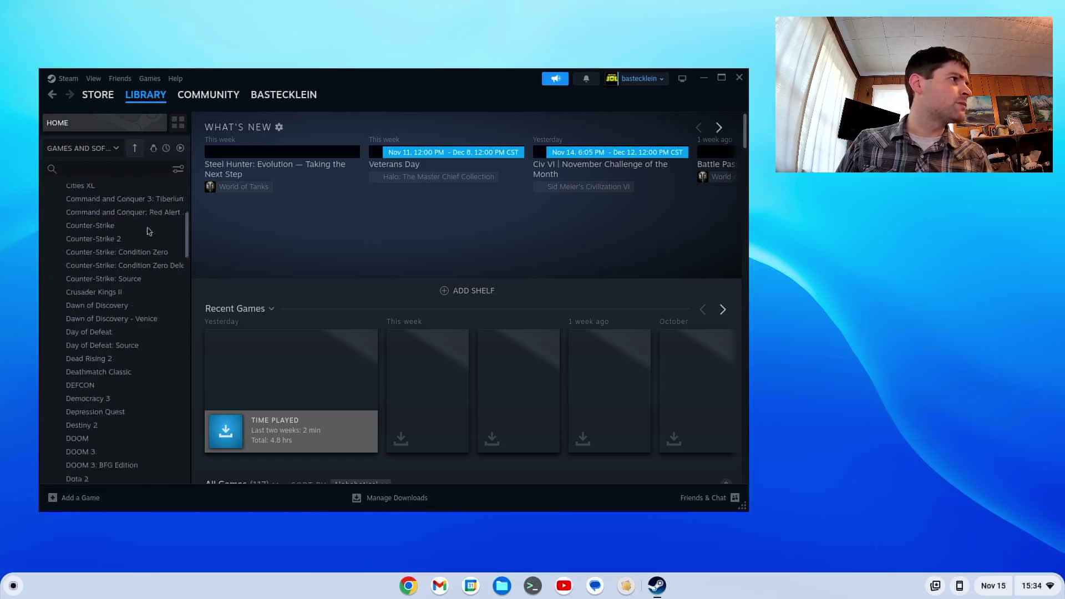
pyautogui.scroll(-3, 152, 238)
pyautogui.scroll(-3, 136, 265)
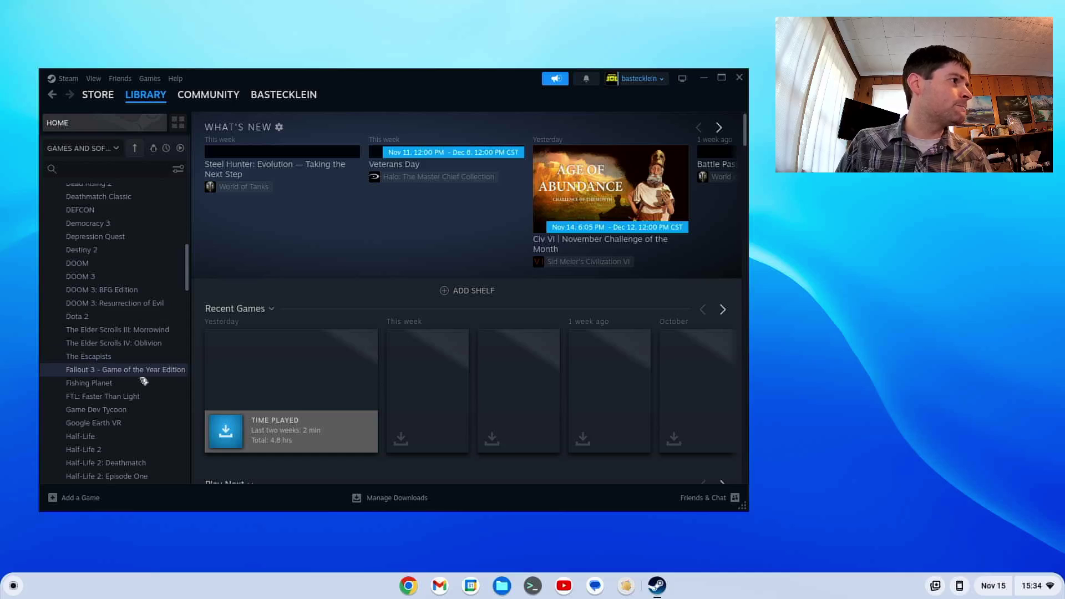
pyautogui.scroll(-3, 143, 382)
pyautogui.scroll(-2, 143, 384)
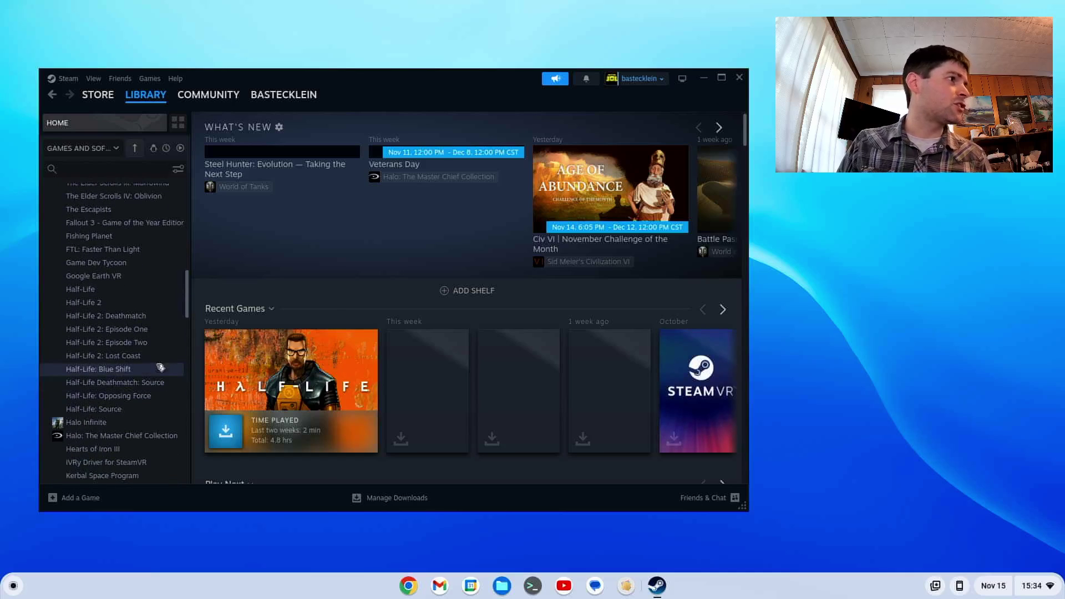